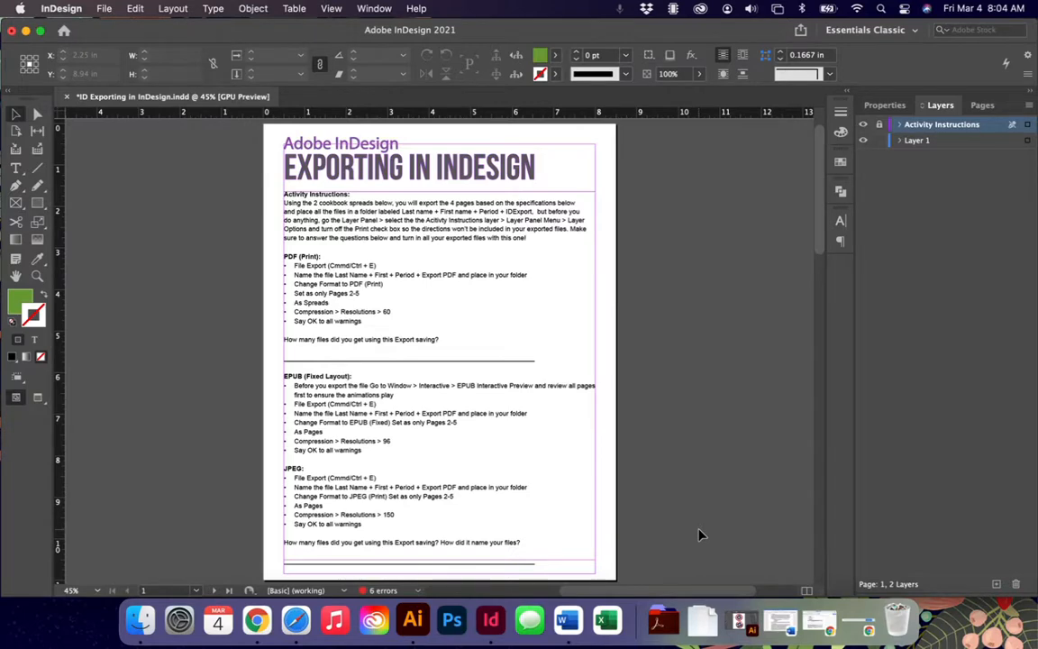
# - Review the cookbook spreads on pages 2-5 and the activity instructions on page 1
pyautogui.click(982, 105)
pyautogui.scroll(-5, 728, 320)
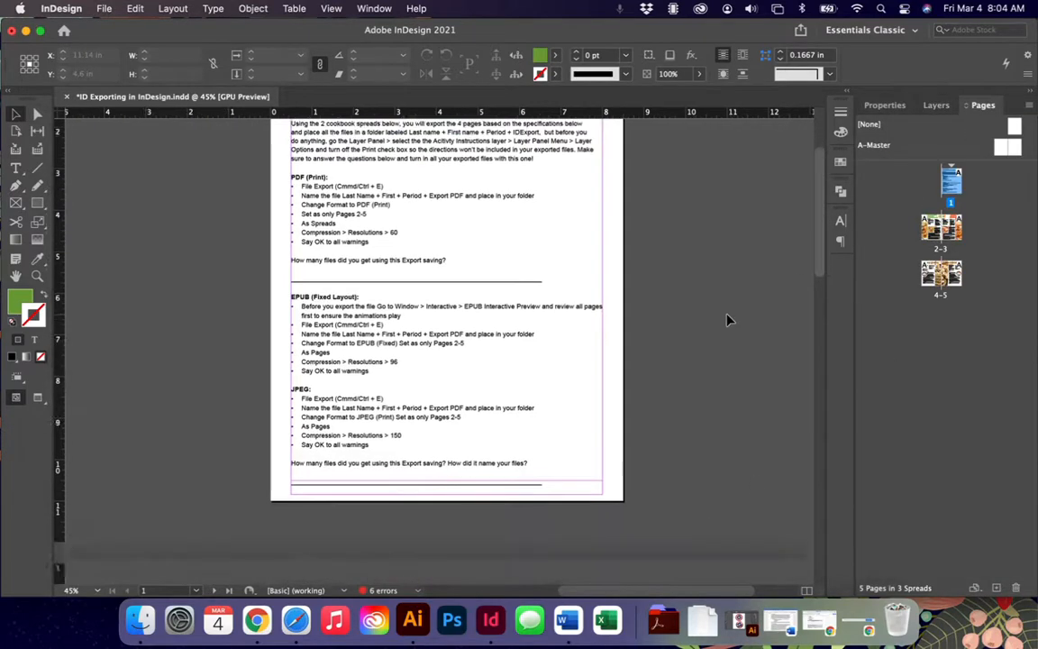
pyautogui.scroll(-4, 728, 320)
pyautogui.scroll(-3, 614, 352)
pyautogui.scroll(3, 615, 351)
pyautogui.scroll(-8, 613, 352)
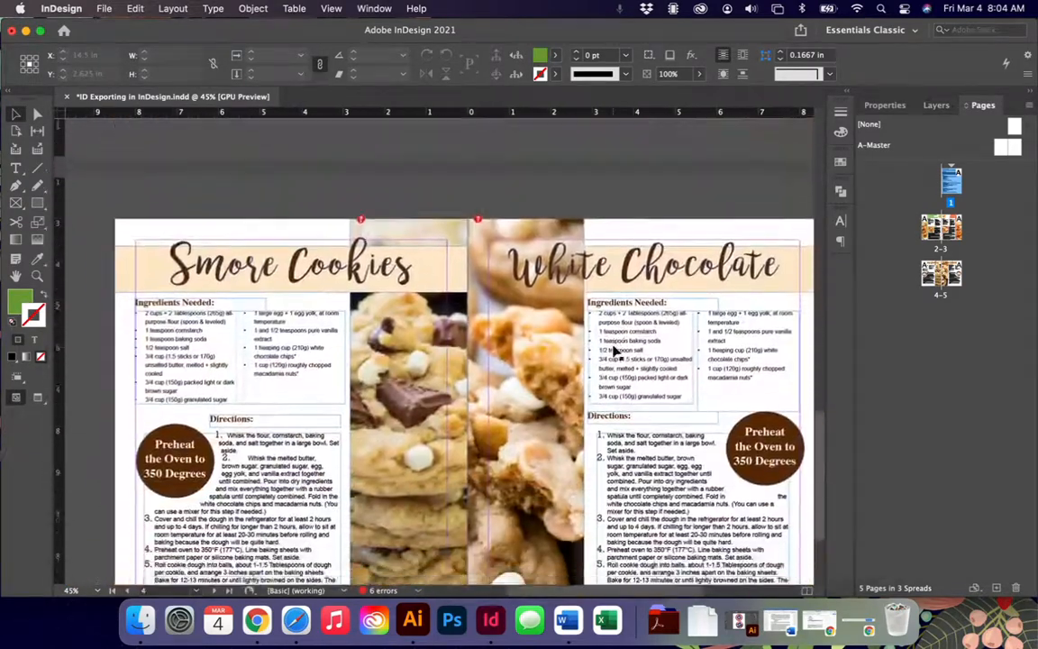
pyautogui.scroll(15, 613, 352)
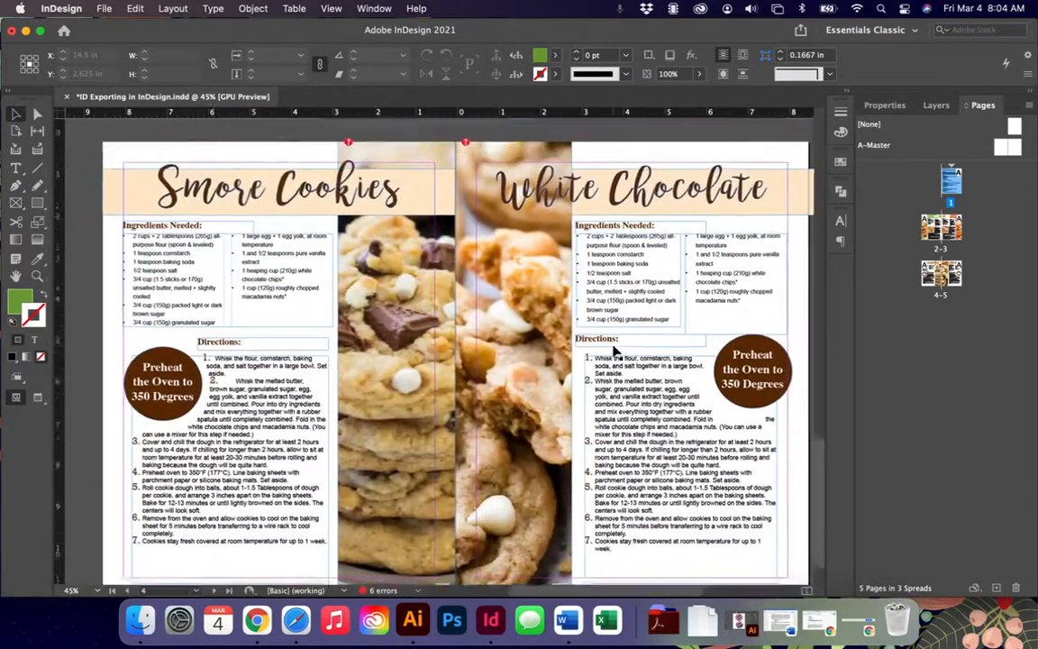
pyautogui.scroll(-5, 613, 351)
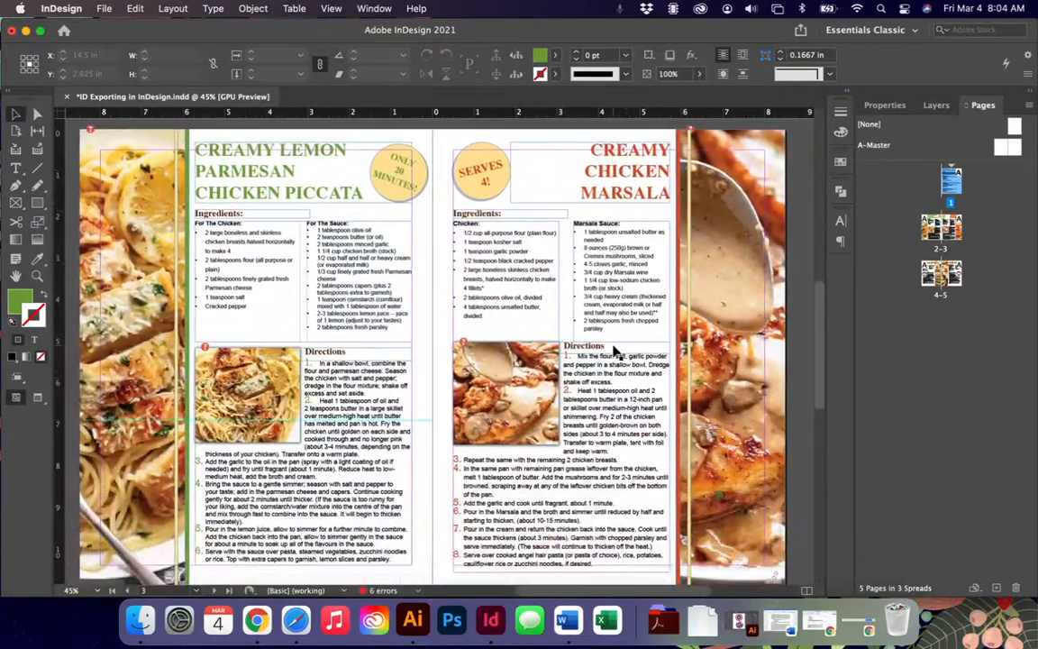
pyautogui.scroll(5, 613, 352)
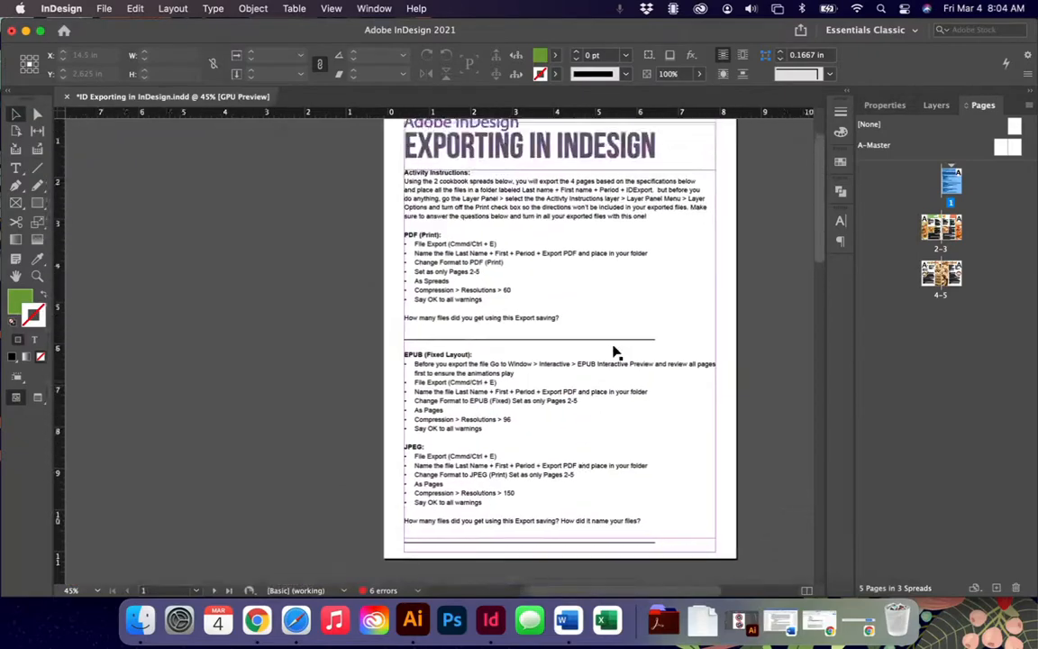
pyautogui.press('super+minus')
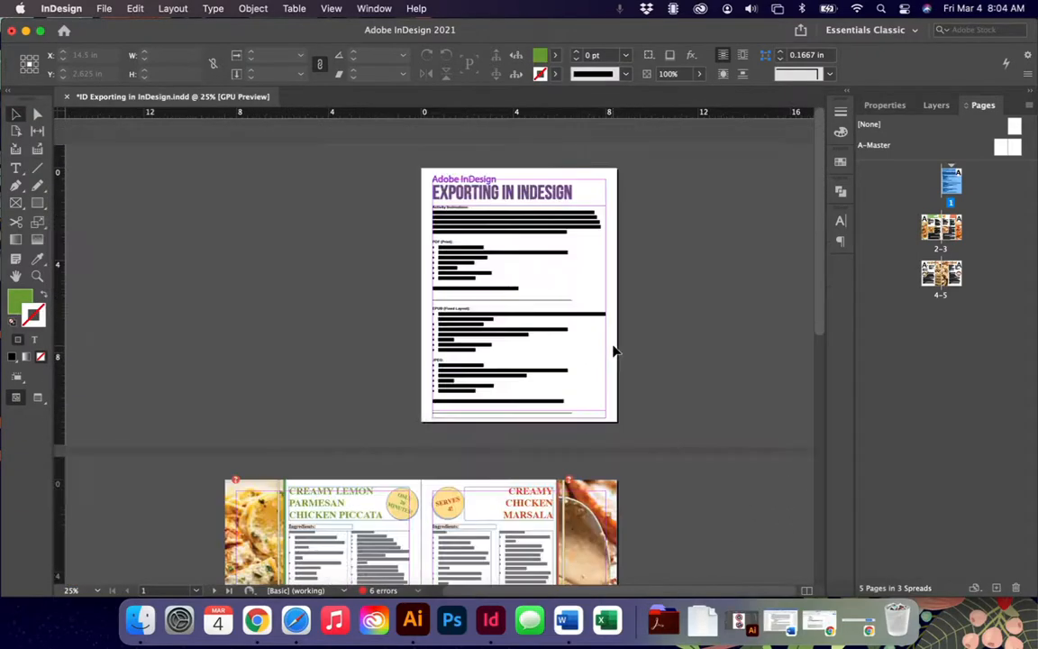
pyautogui.press('super+equal')
pyautogui.press('super+equal')
pyautogui.scroll(3, 614, 351)
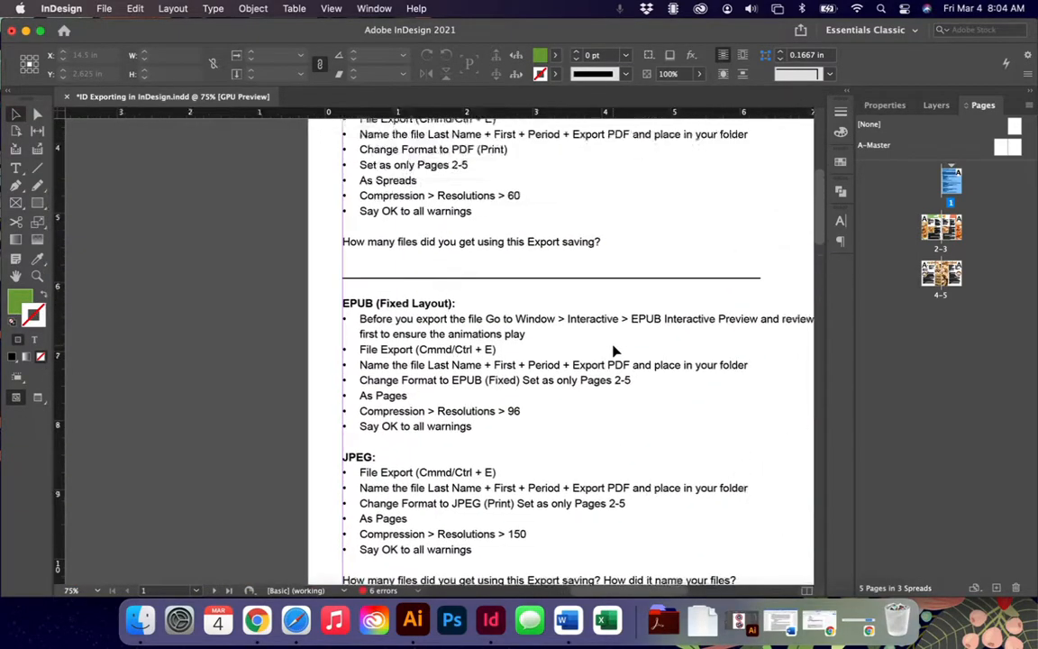
pyautogui.scroll(2, 613, 352)
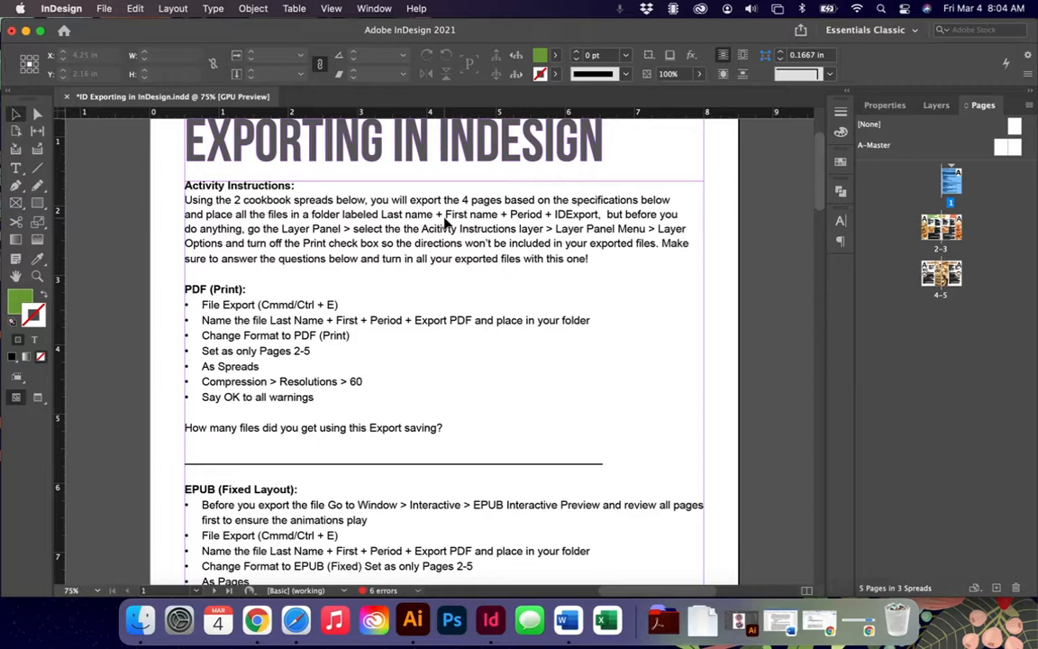
# - Turn off the Print Layer option for the Activity Instructions layer
pyautogui.click(940, 106)
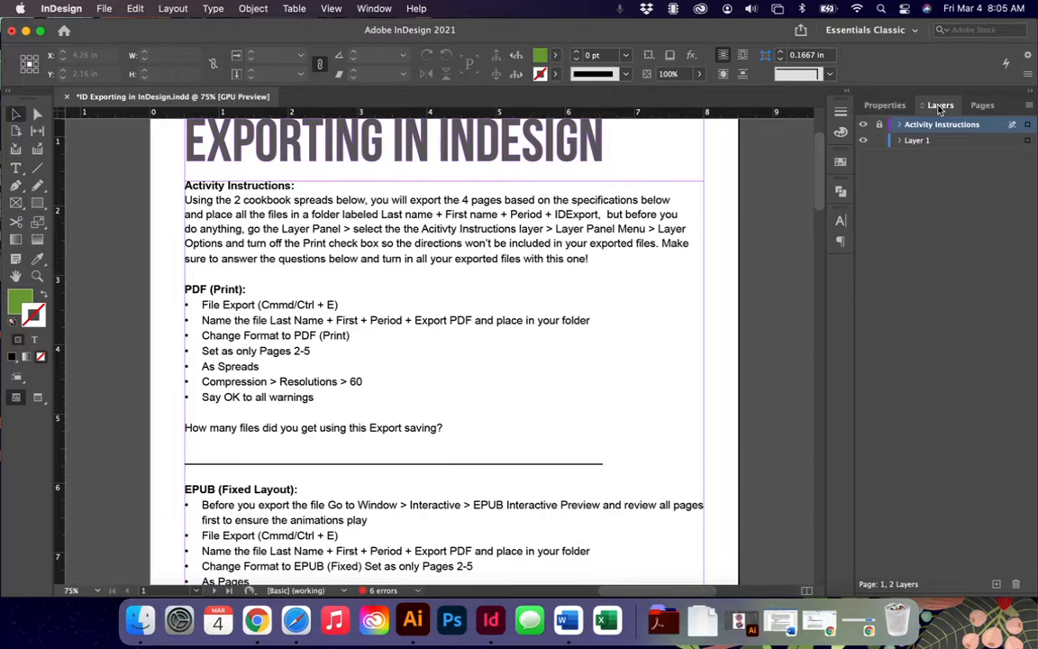
pyautogui.click(898, 142)
pyautogui.click(1029, 107)
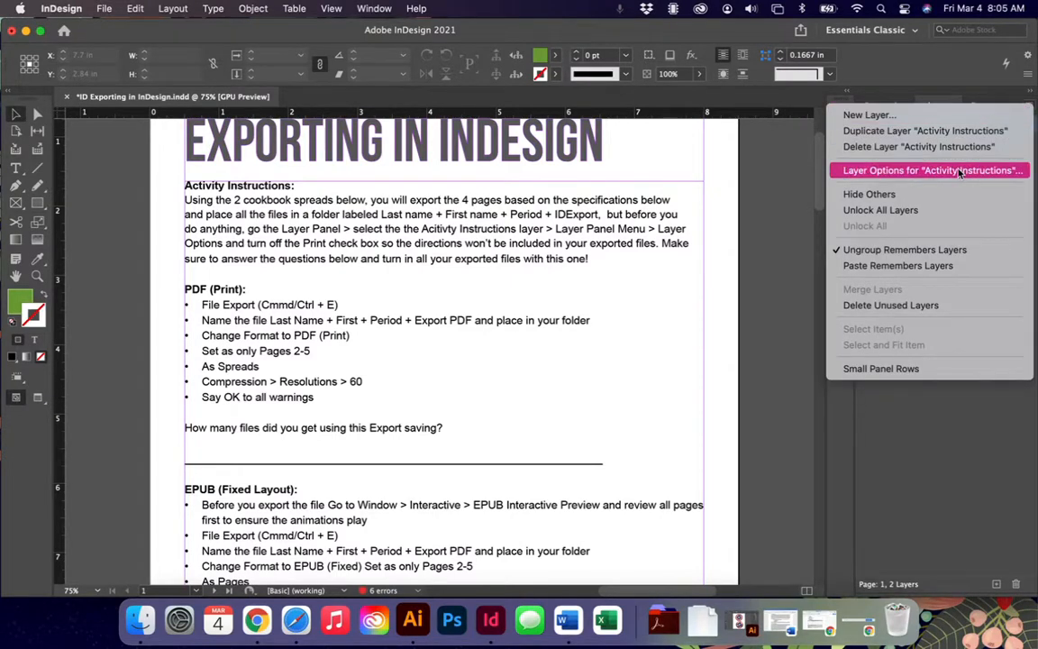
pyautogui.click(956, 343)
pyautogui.click(1032, 107)
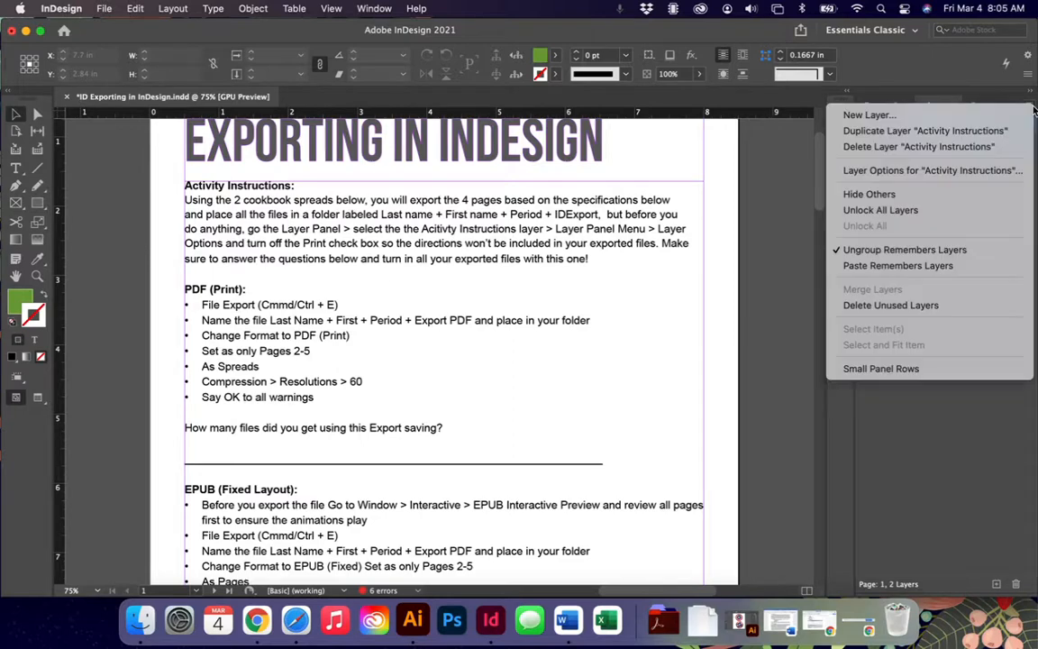
pyautogui.click(944, 170)
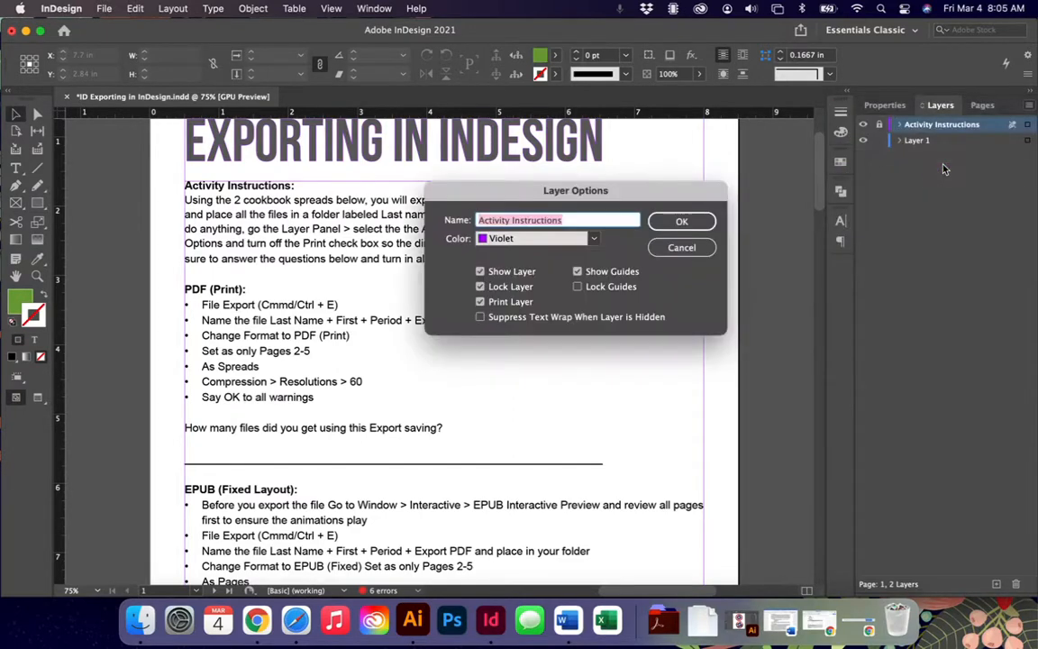
pyautogui.click(480, 302)
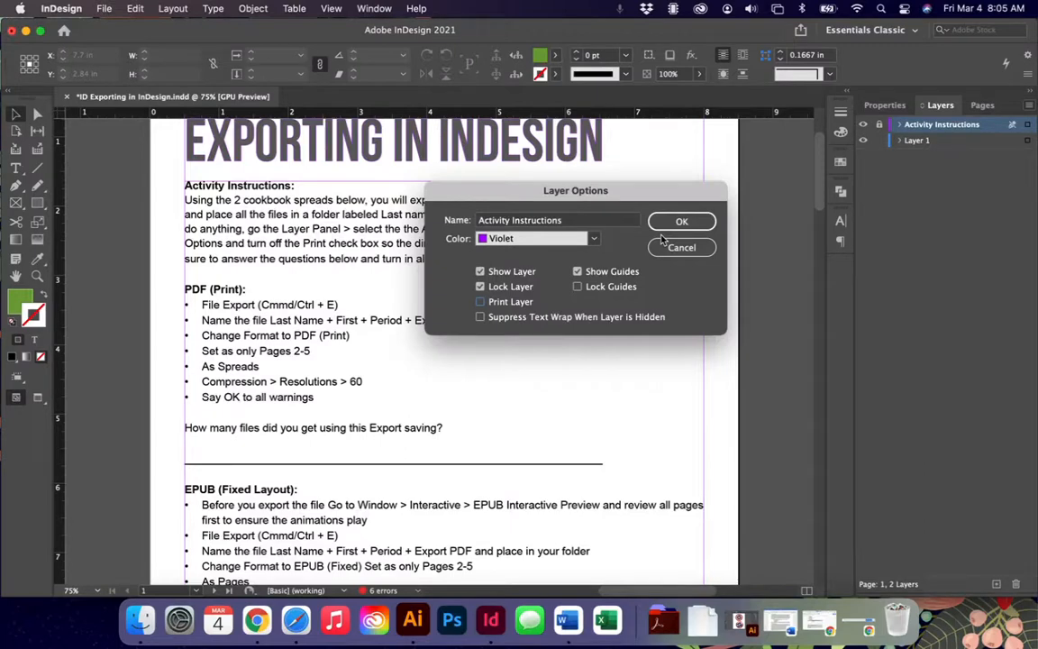
pyautogui.click(684, 221)
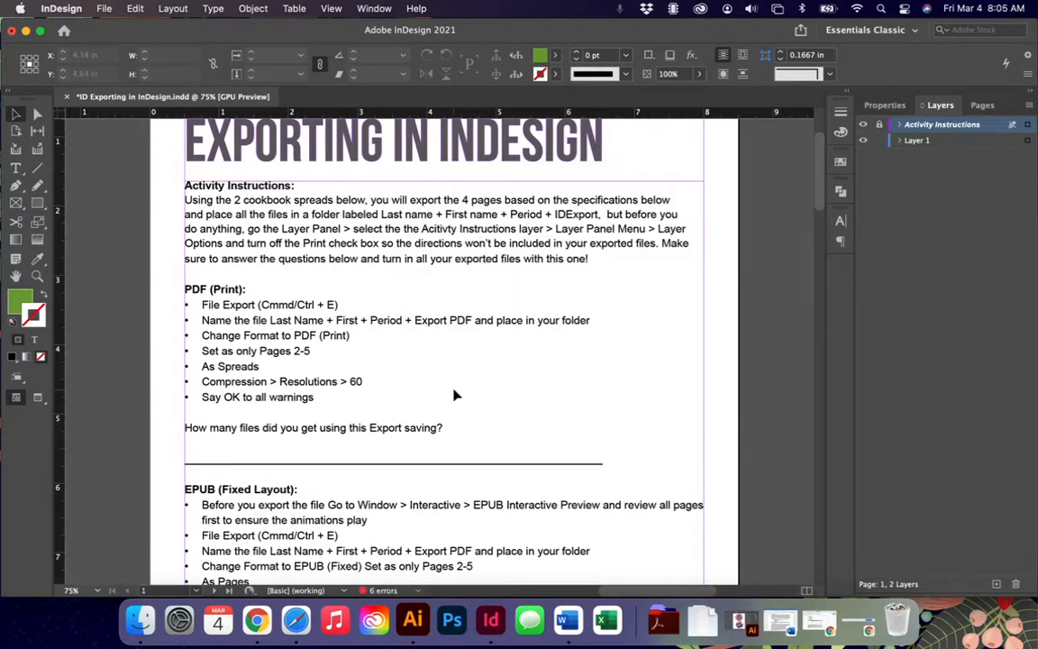
# - Start exporting the document to the Desktop in Adobe PDF (Print) format under the name ID Exporting in InDesign
pyautogui.scroll(-3, 423, 387)
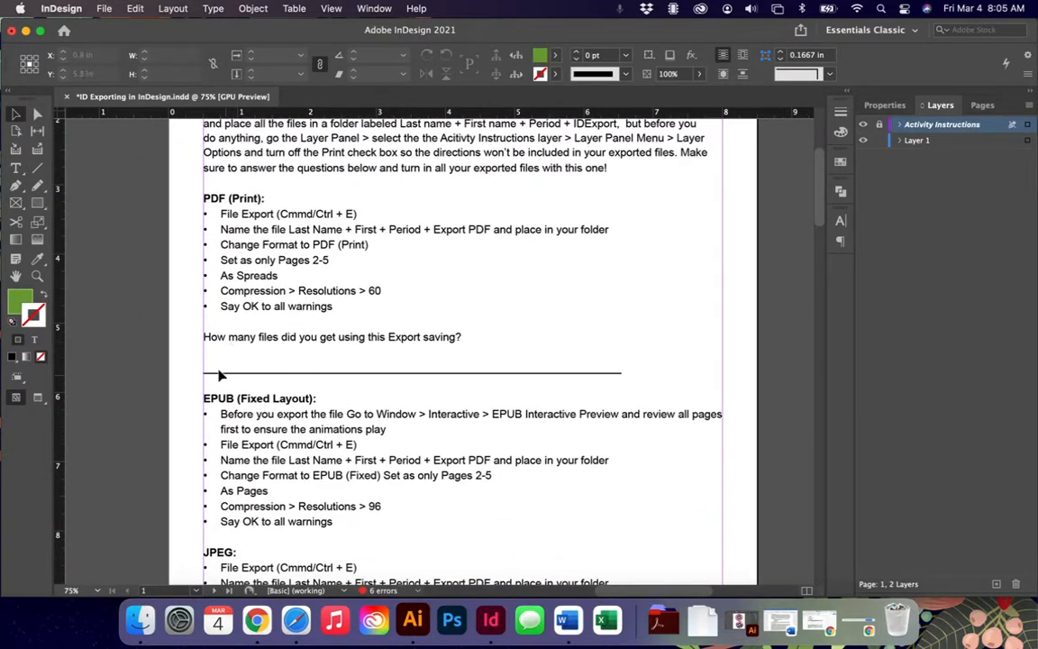
pyautogui.scroll(-5, 232, 369)
pyautogui.scroll(4, 234, 392)
pyautogui.scroll(1, 232, 392)
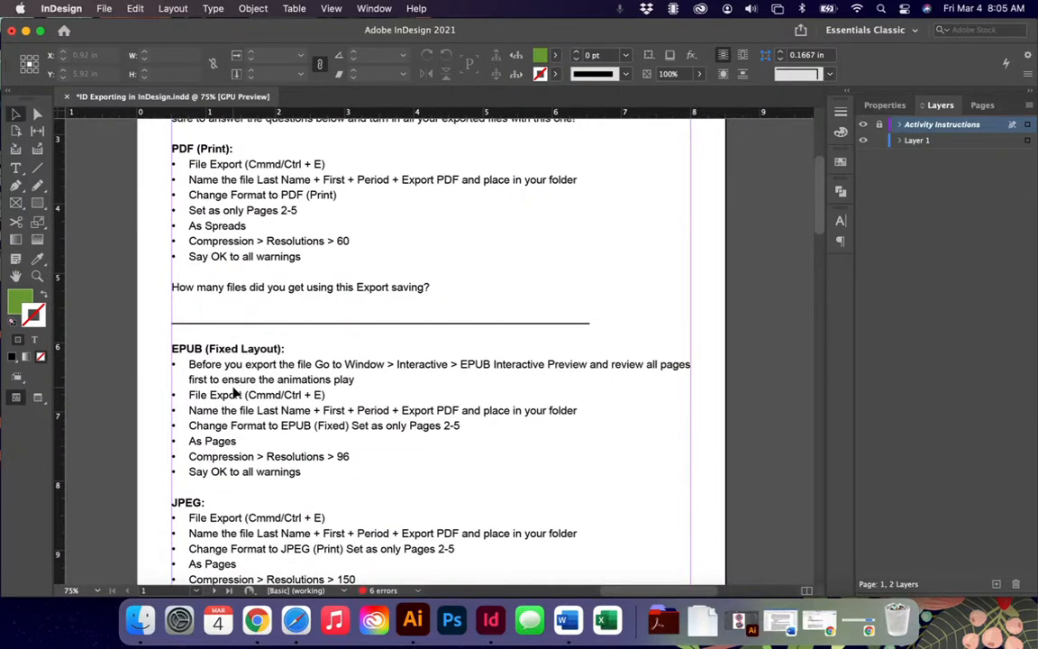
pyautogui.scroll(1, 230, 383)
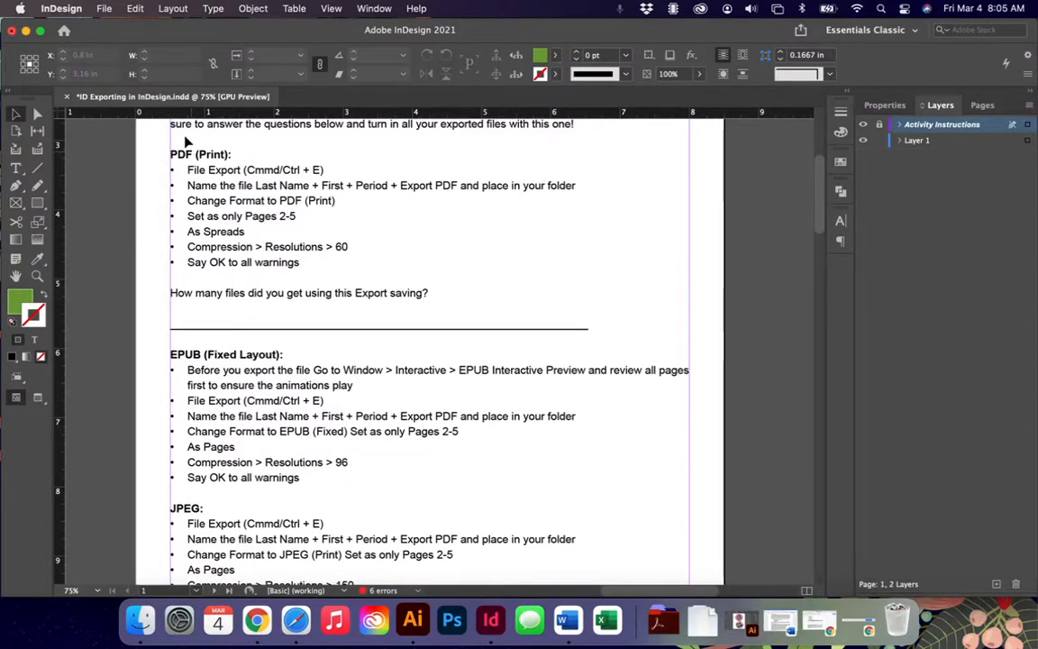
pyautogui.click(101, 8)
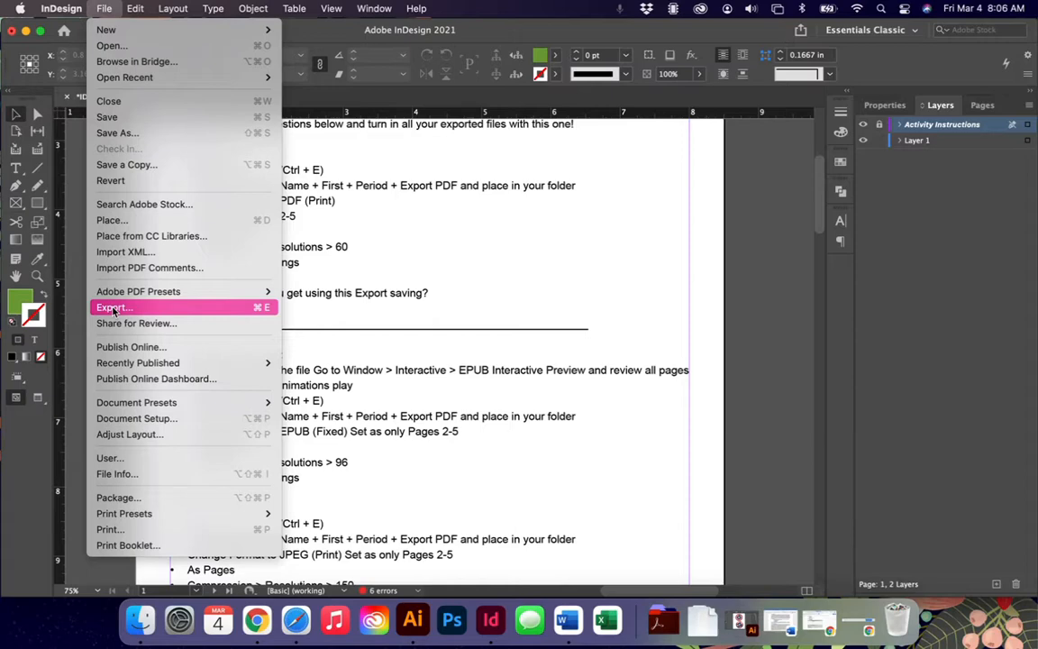
pyautogui.click(112, 308)
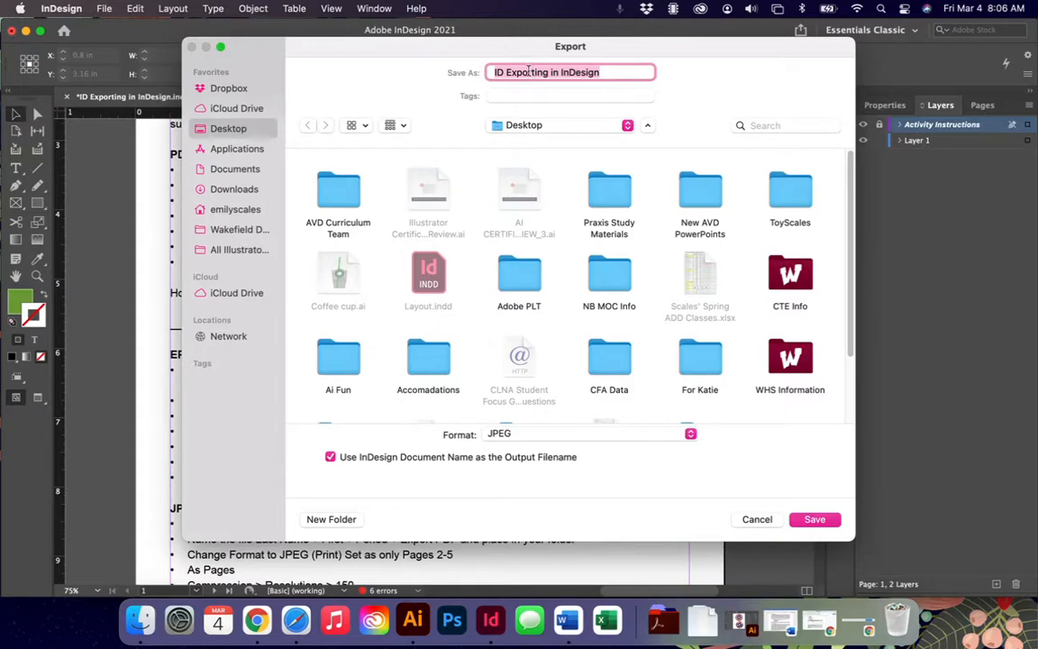
pyautogui.moveTo(489, 45); pyautogui.dragTo(428, 33)
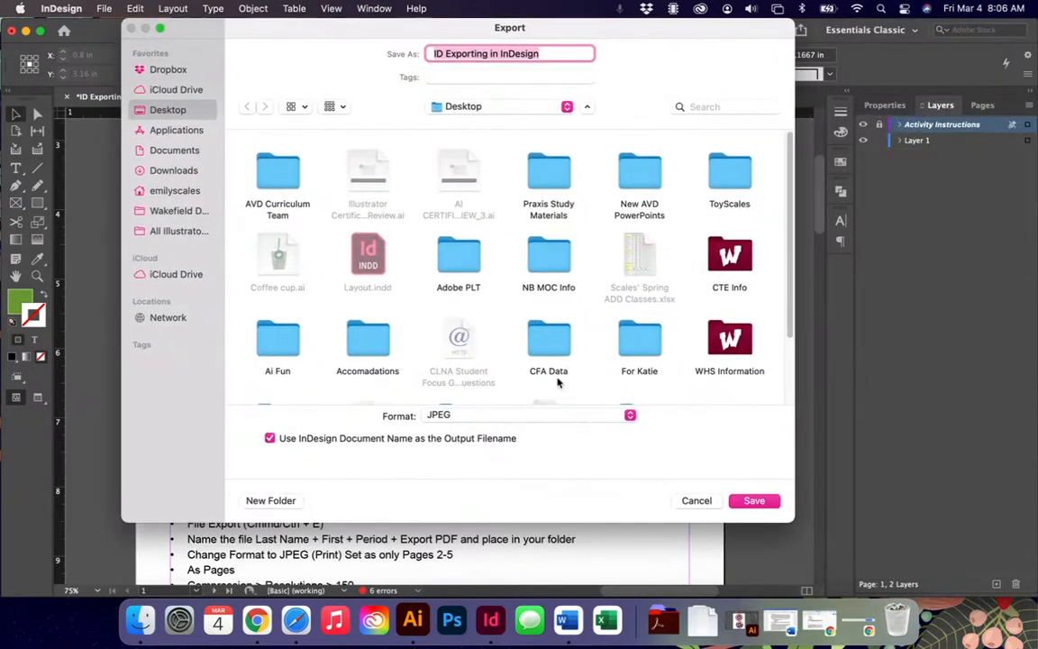
pyautogui.click(607, 415)
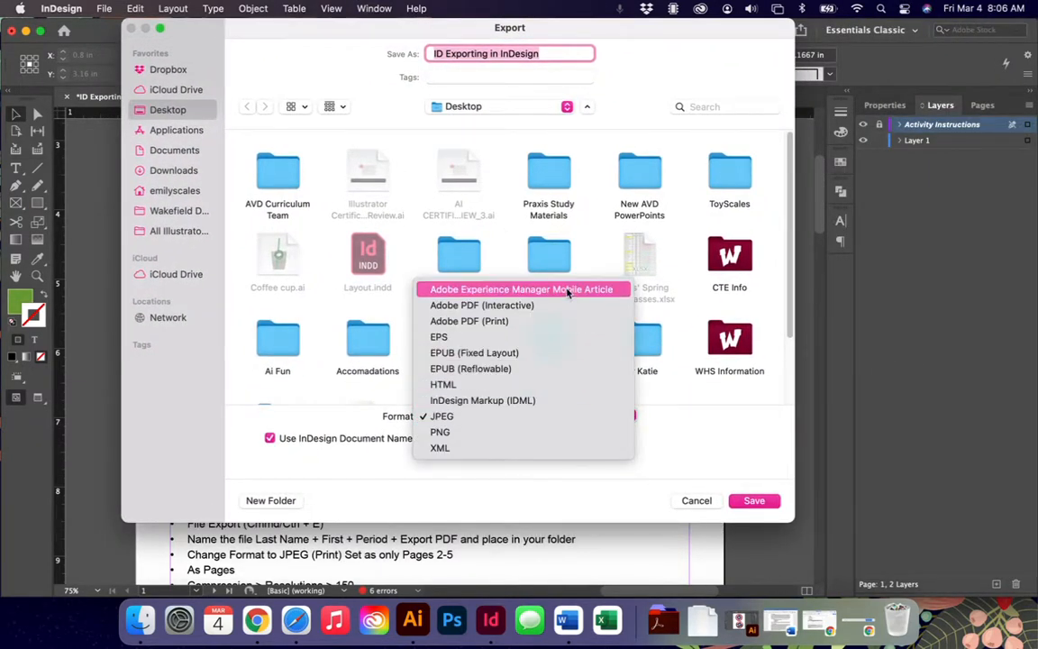
pyautogui.click(489, 322)
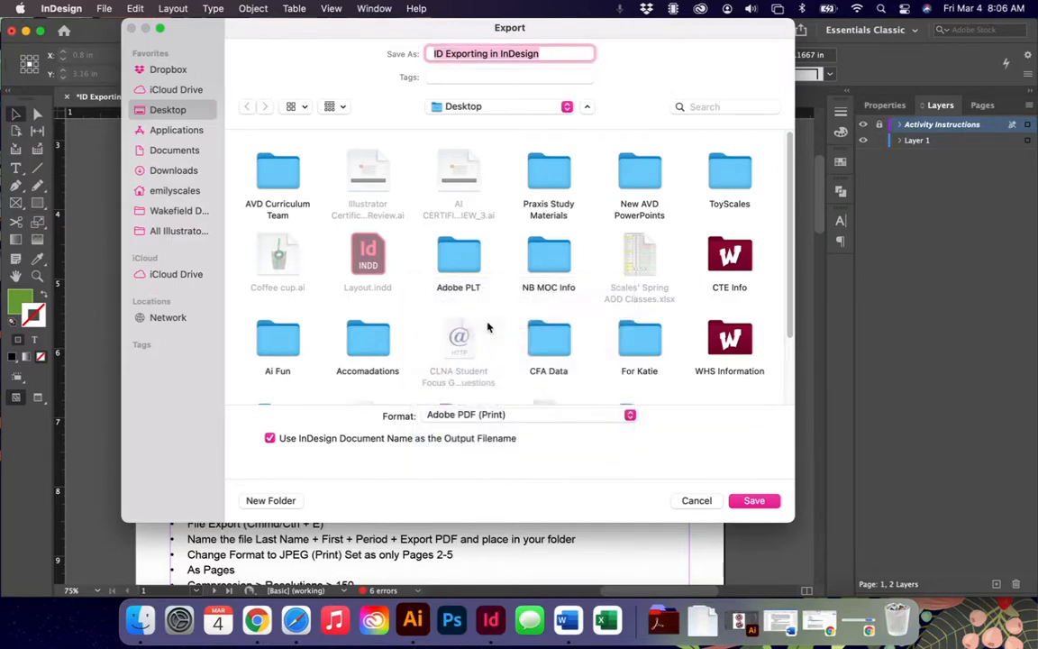
pyautogui.click(507, 415)
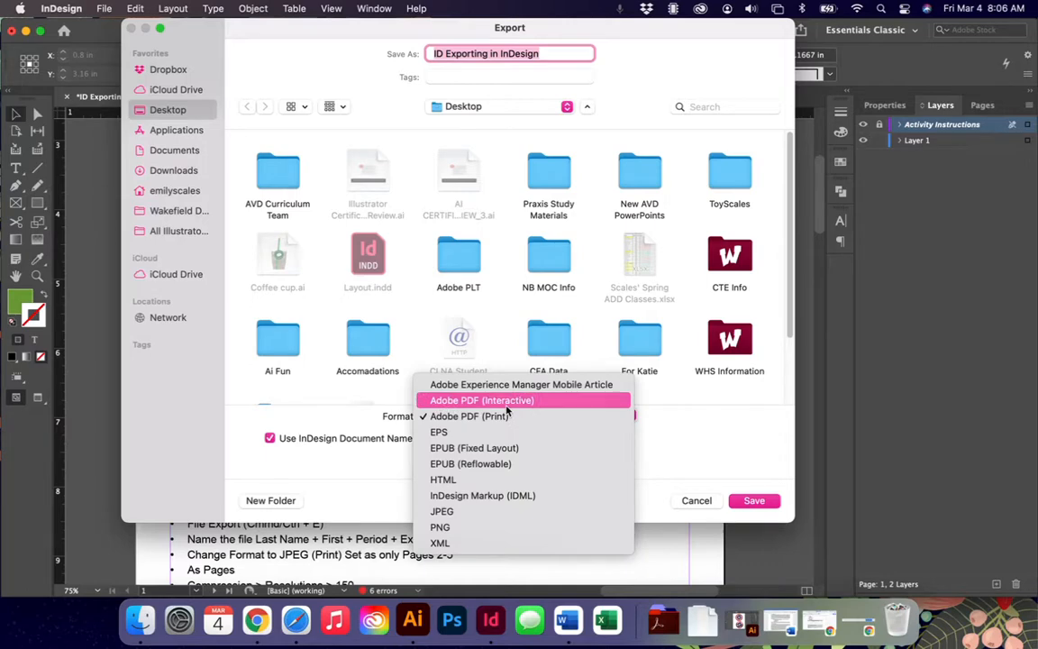
pyautogui.click(507, 415)
pyautogui.click(507, 417)
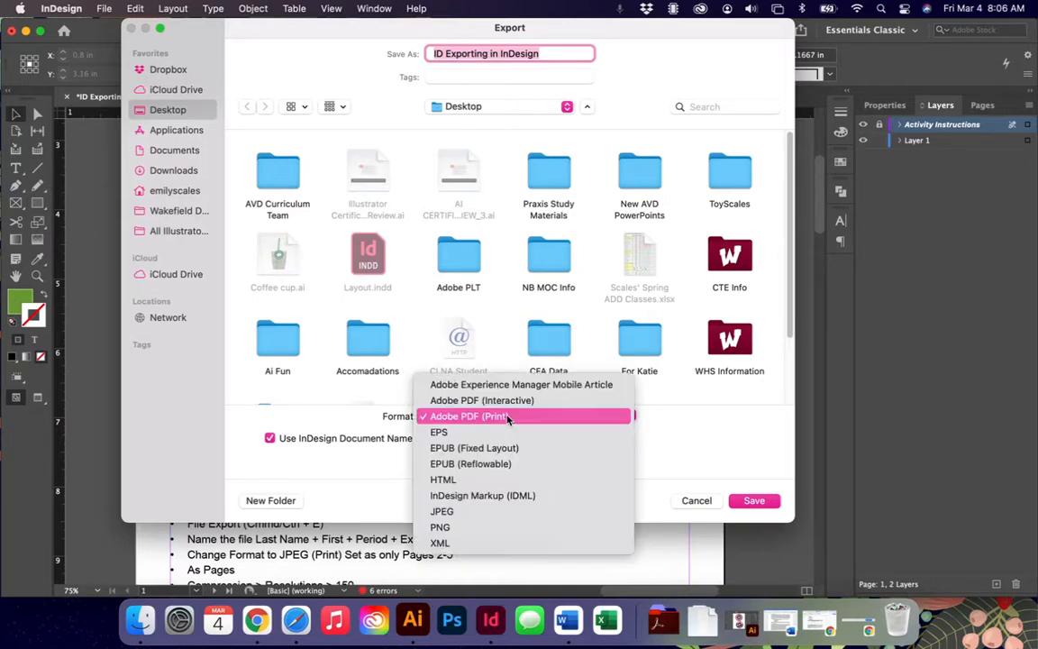
pyautogui.click(507, 416)
pyautogui.click(774, 500)
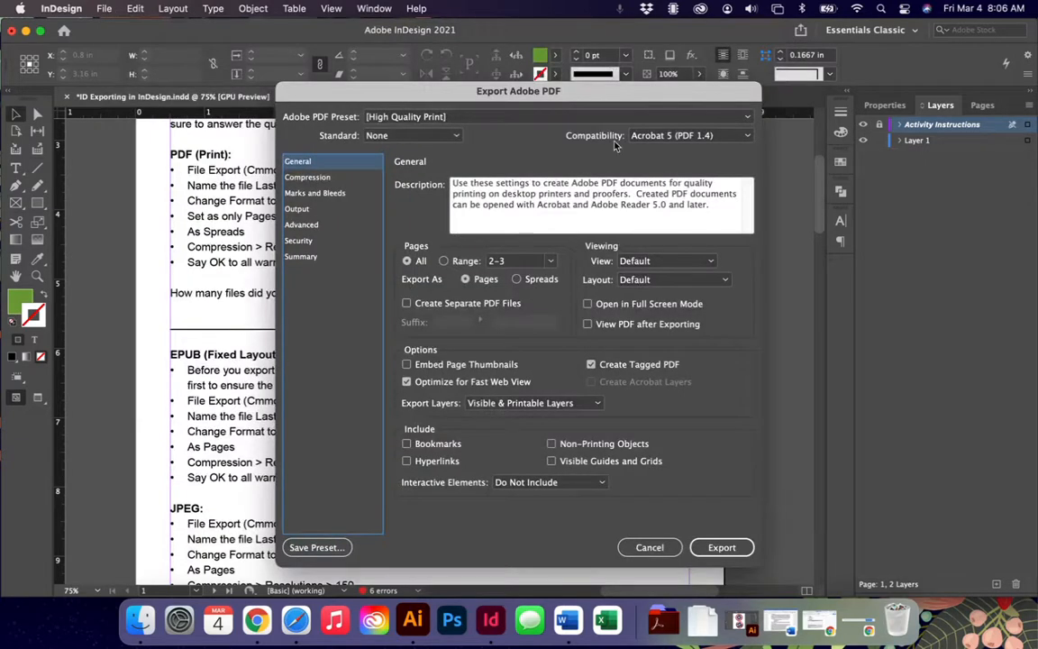
# - Limit the PDF export to the page range 2-5
pyautogui.moveTo(587, 94); pyautogui.dragTo(569, 32)
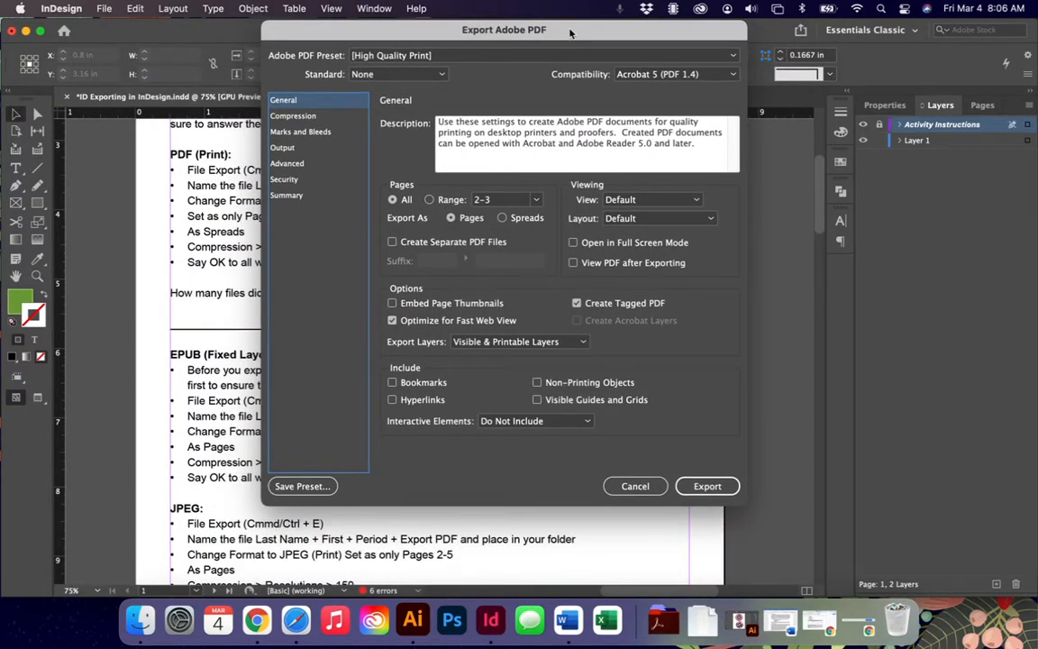
pyautogui.moveTo(569, 32); pyautogui.dragTo(720, 52)
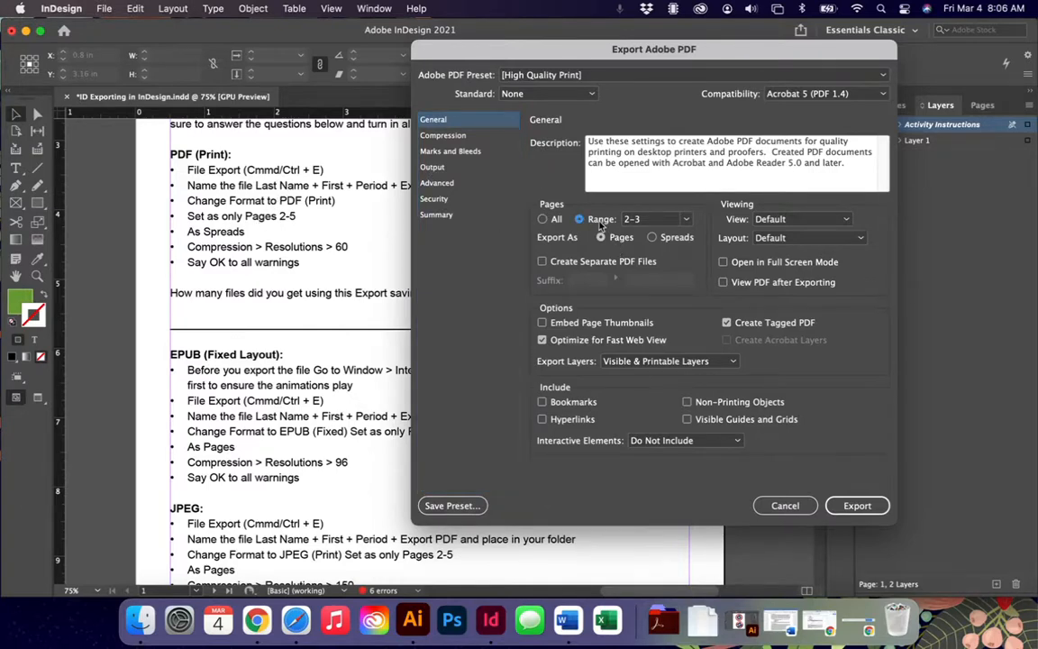
pyautogui.click(658, 221)
pyautogui.press('BackSpace')
pyautogui.write('5')
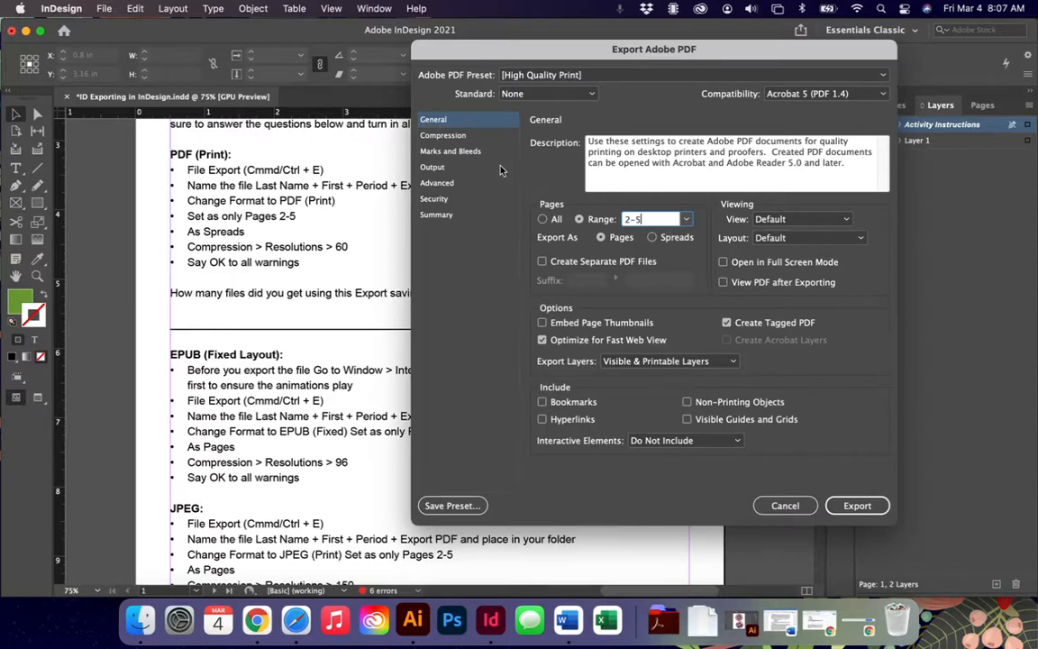
# - Set the PDF to export as spreads instead of individual pages, and check the interactive elements choices
pyautogui.click(446, 135)
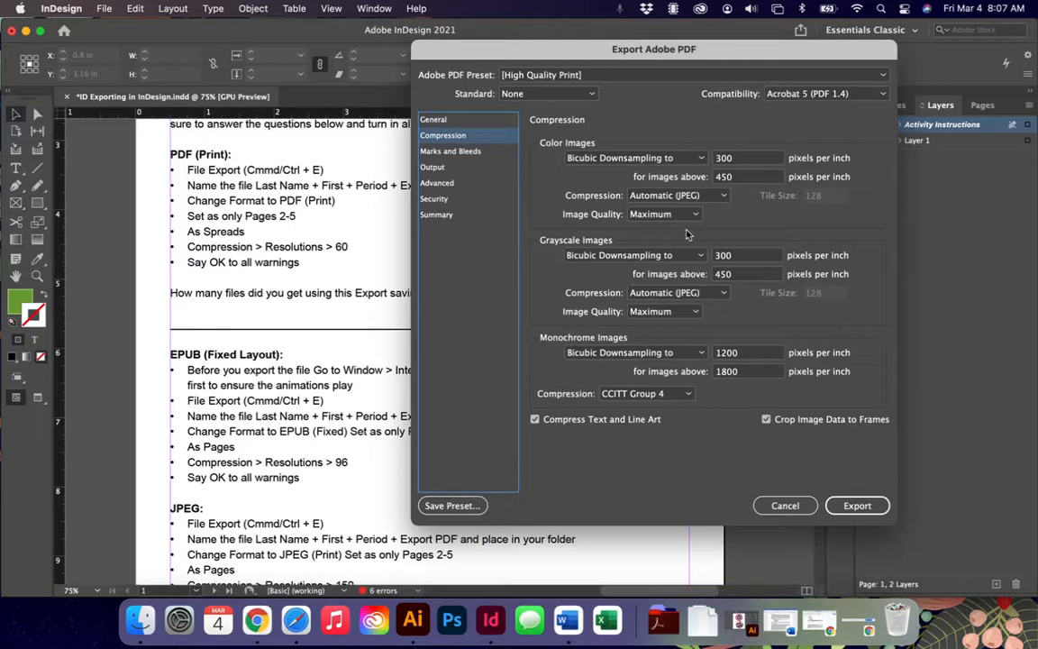
pyautogui.click(425, 119)
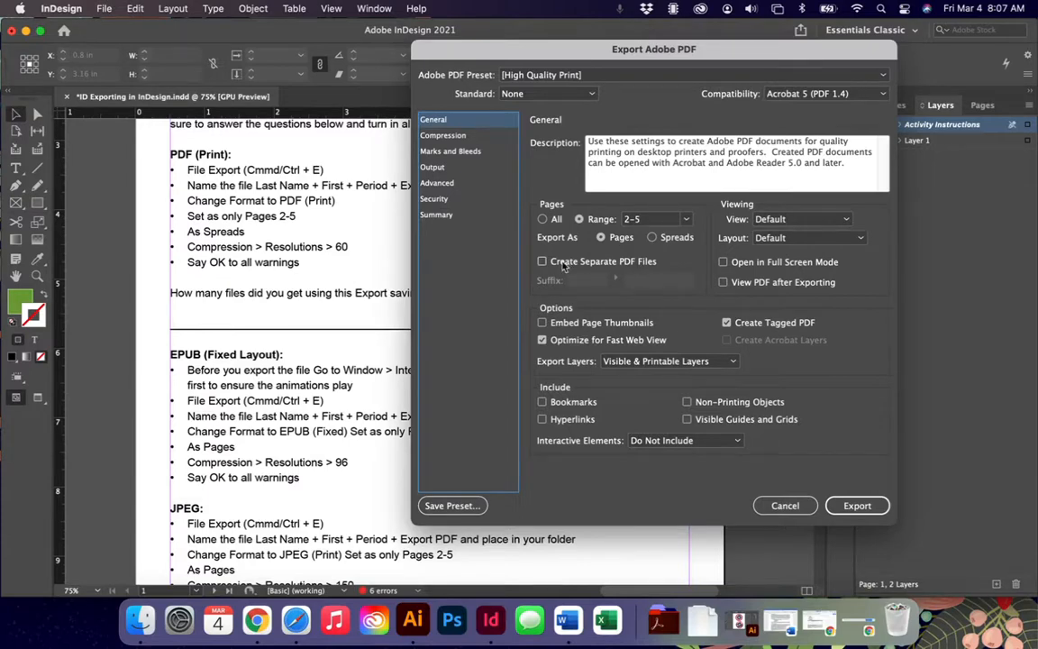
pyautogui.click(652, 238)
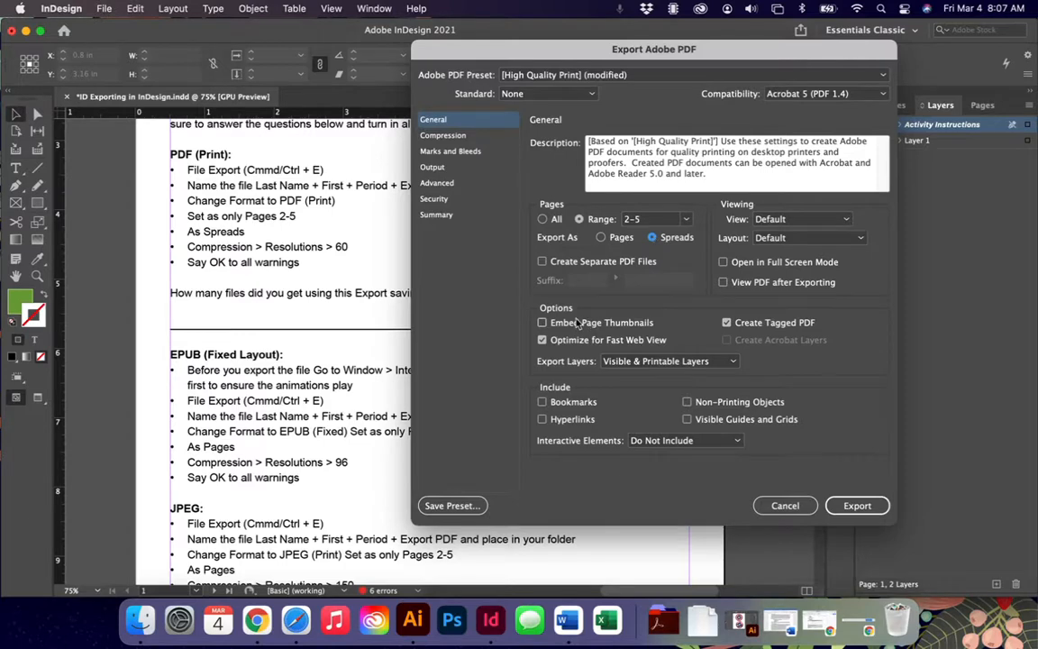
pyautogui.click(601, 238)
pyautogui.click(652, 238)
pyautogui.click(647, 442)
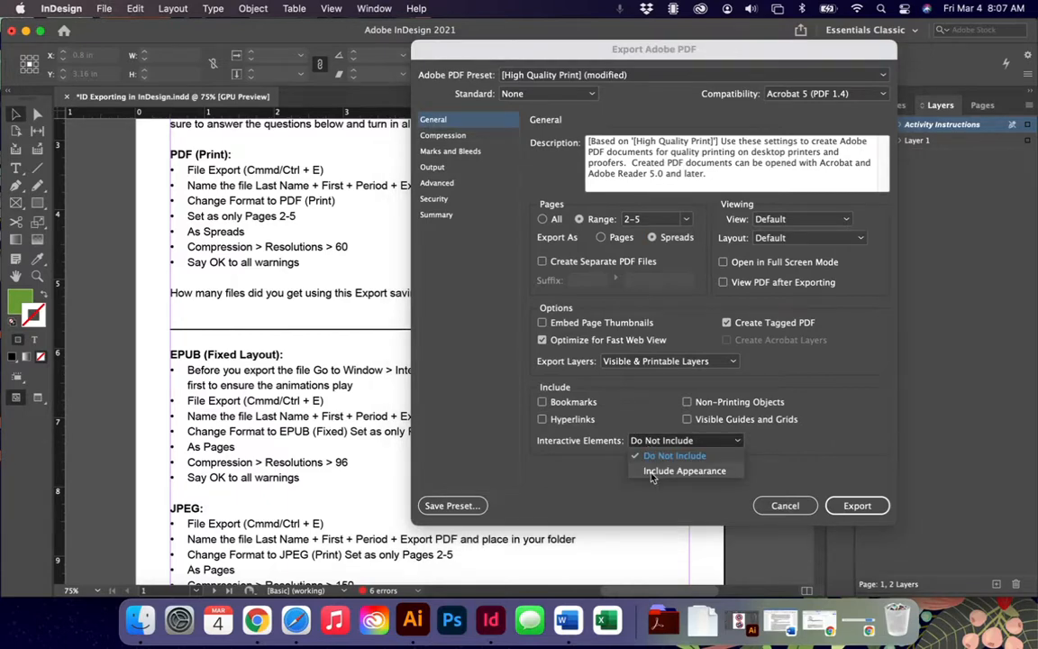
pyautogui.click(563, 408)
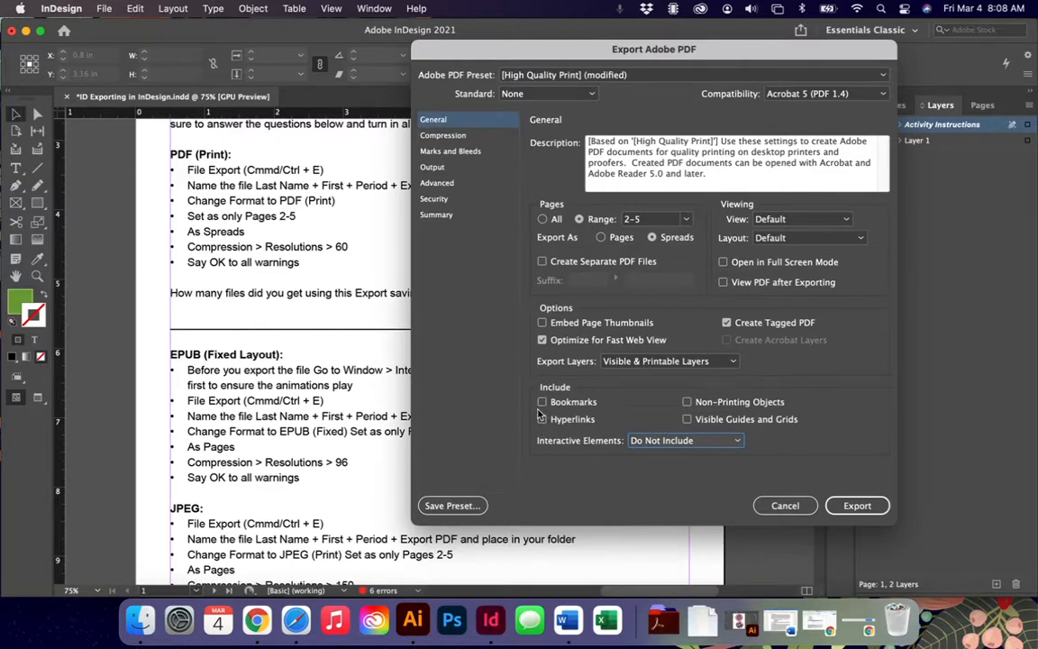
# - Set the color image downsampling resolution to 60 pixels per inch in the PDF compression settings
pyautogui.click(449, 137)
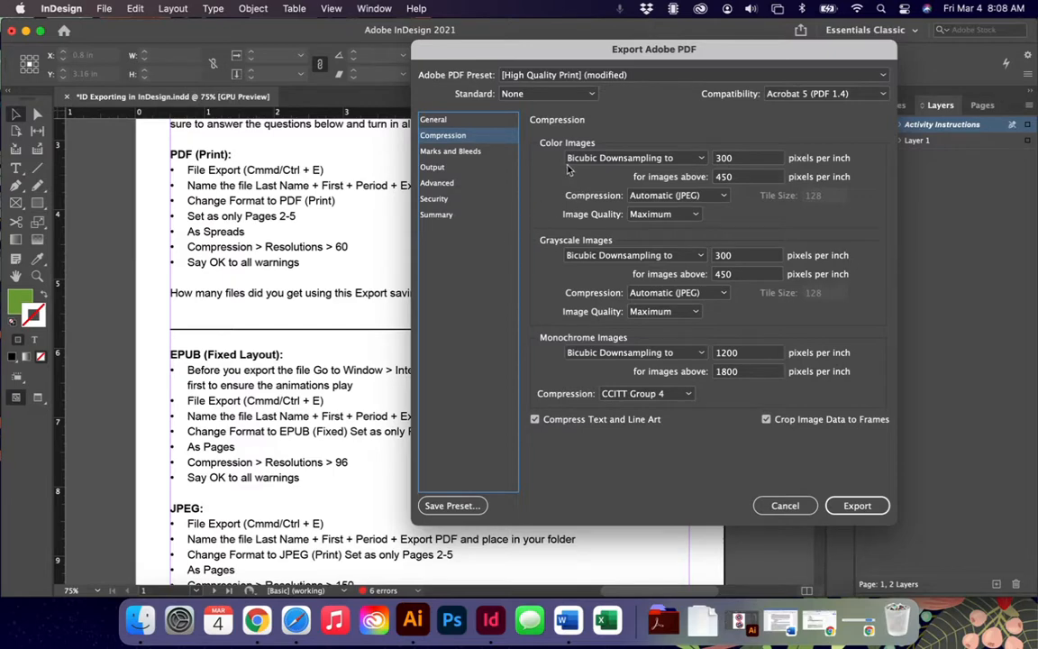
pyautogui.click(747, 160)
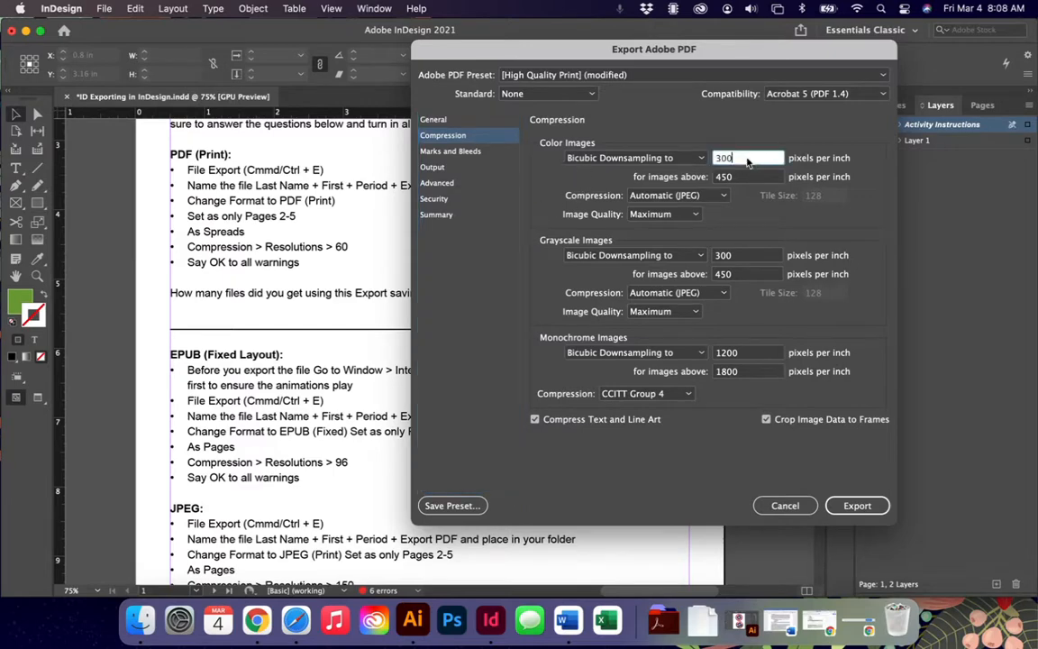
pyautogui.doubleClick(747, 160)
pyautogui.write('60')
pyautogui.press('Tab')
# - Review the marks and bleeds, output color conversion, advanced, security and summary settings of the PDF export
pyautogui.click(447, 155)
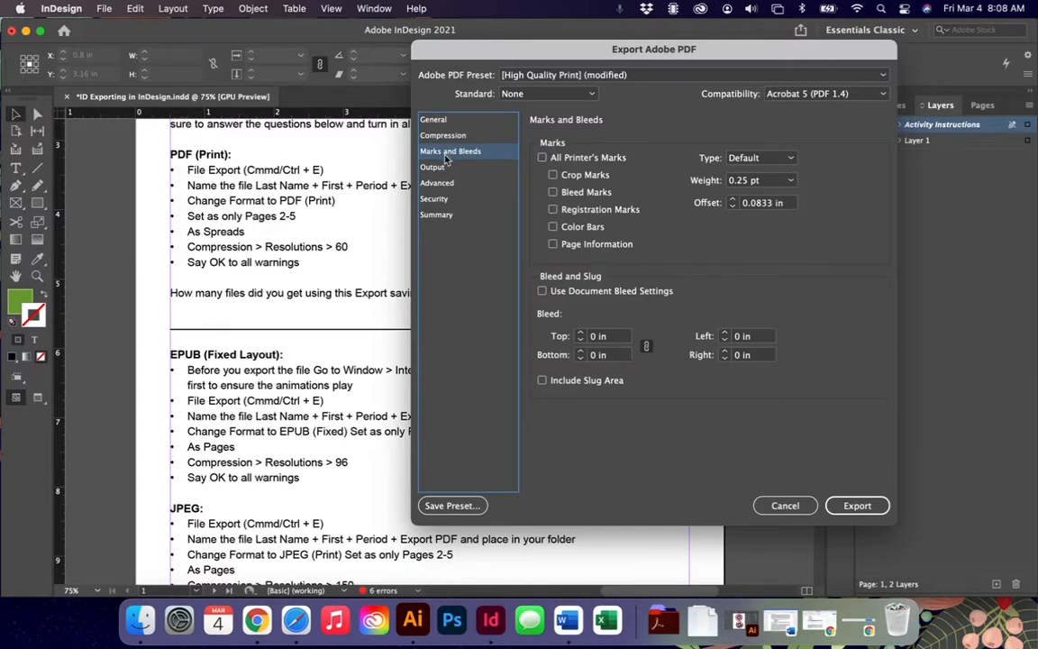
pyautogui.click(438, 169)
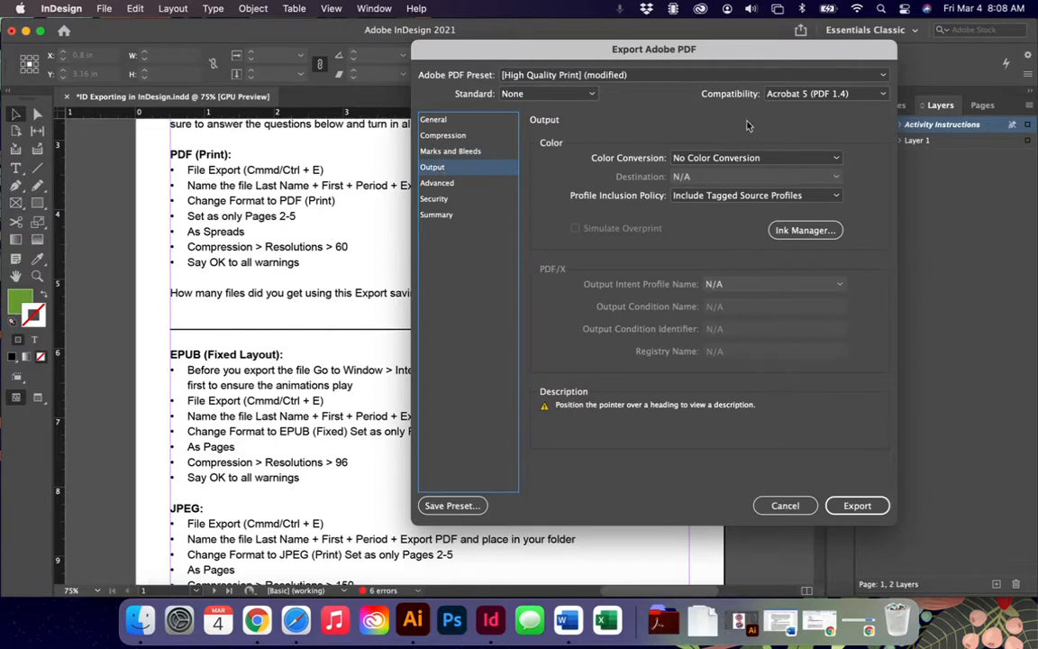
pyautogui.click(671, 153)
pyautogui.click(725, 172)
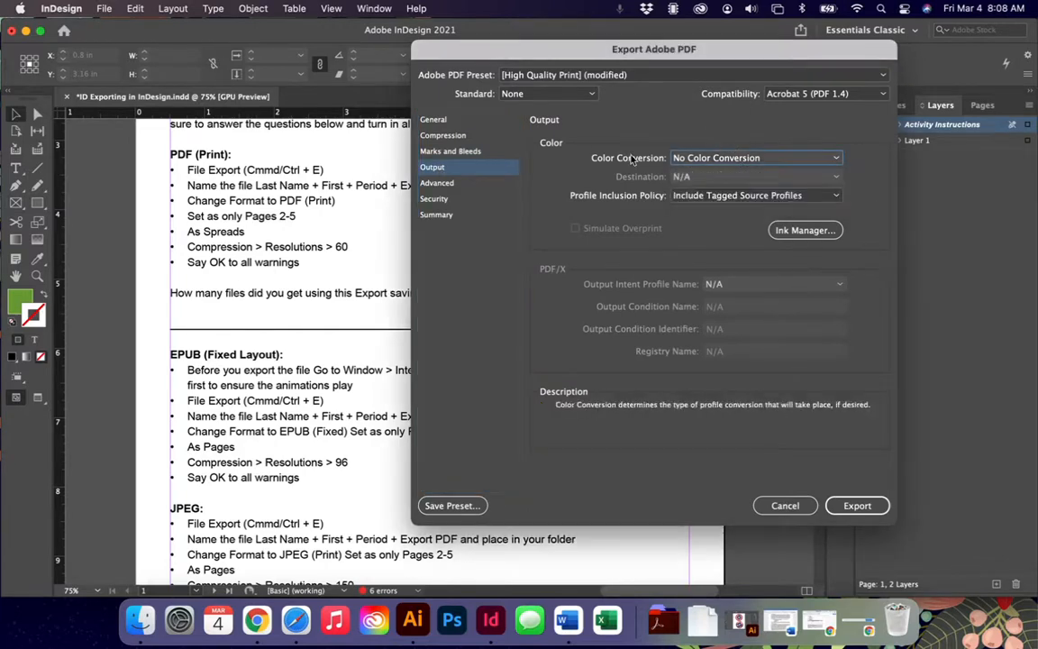
pyautogui.click(437, 184)
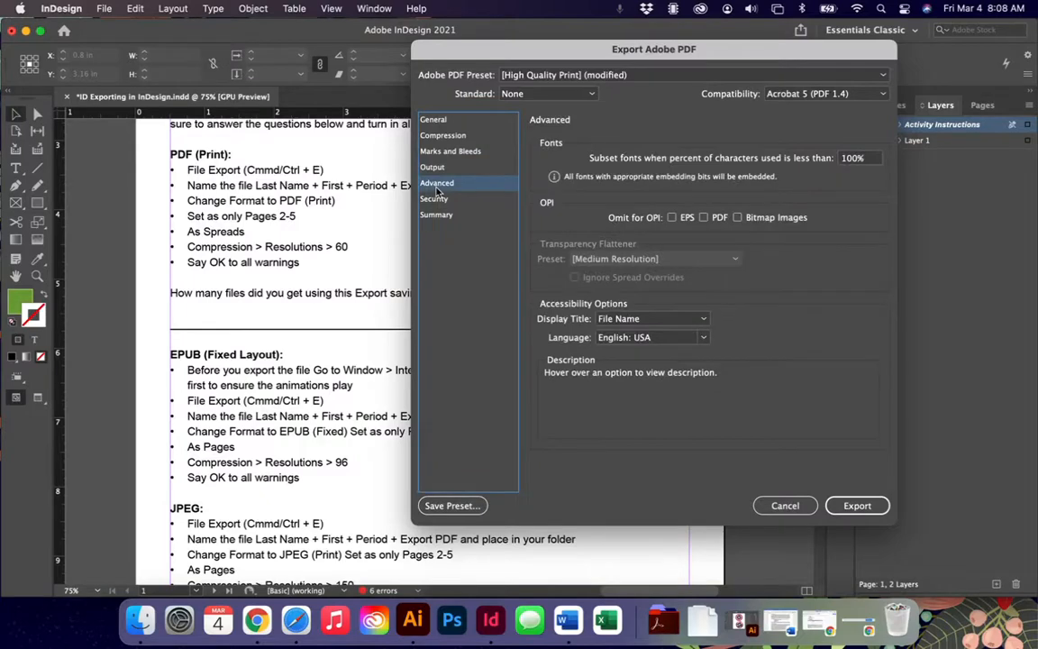
pyautogui.click(435, 199)
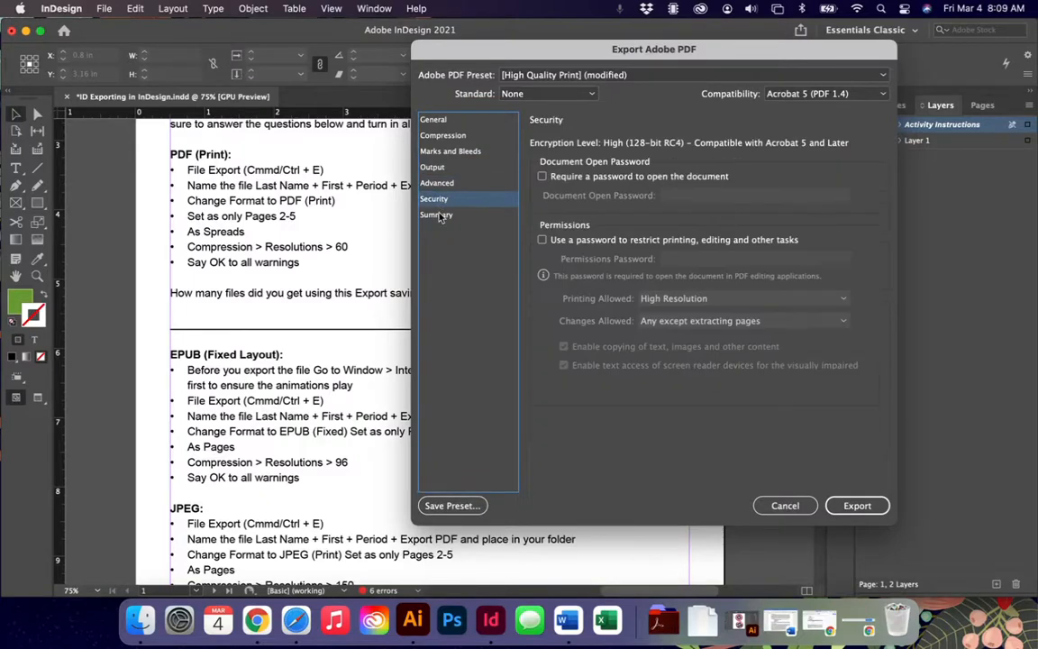
pyautogui.click(439, 216)
# - Switch the password restriction for printing and editing on and off again, and cancel the PDF export
pyautogui.click(436, 201)
pyautogui.click(571, 242)
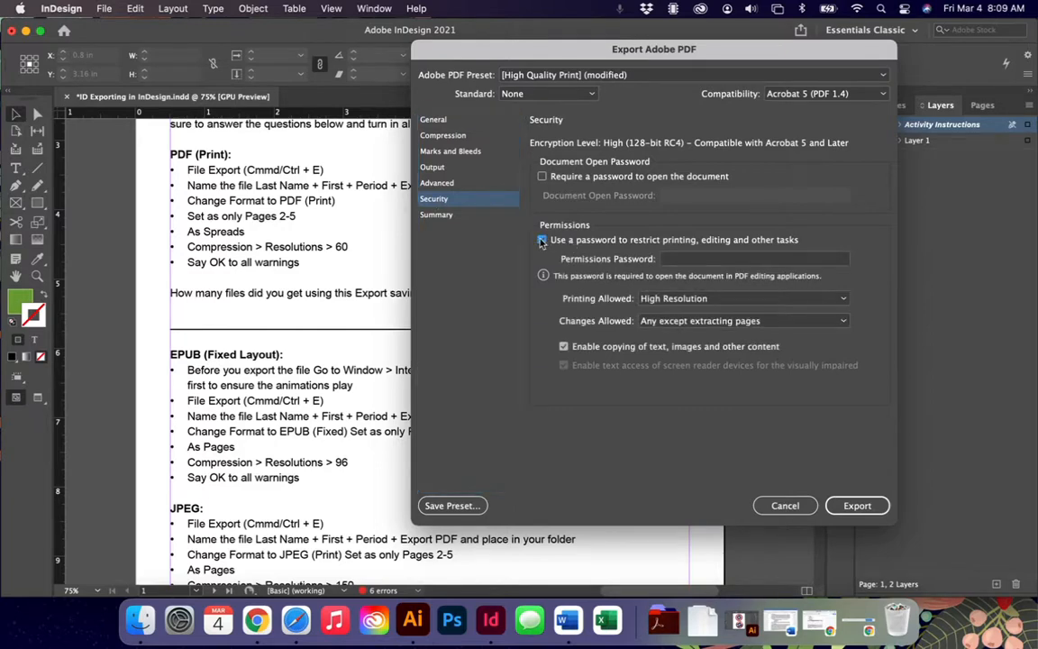
pyautogui.click(543, 239)
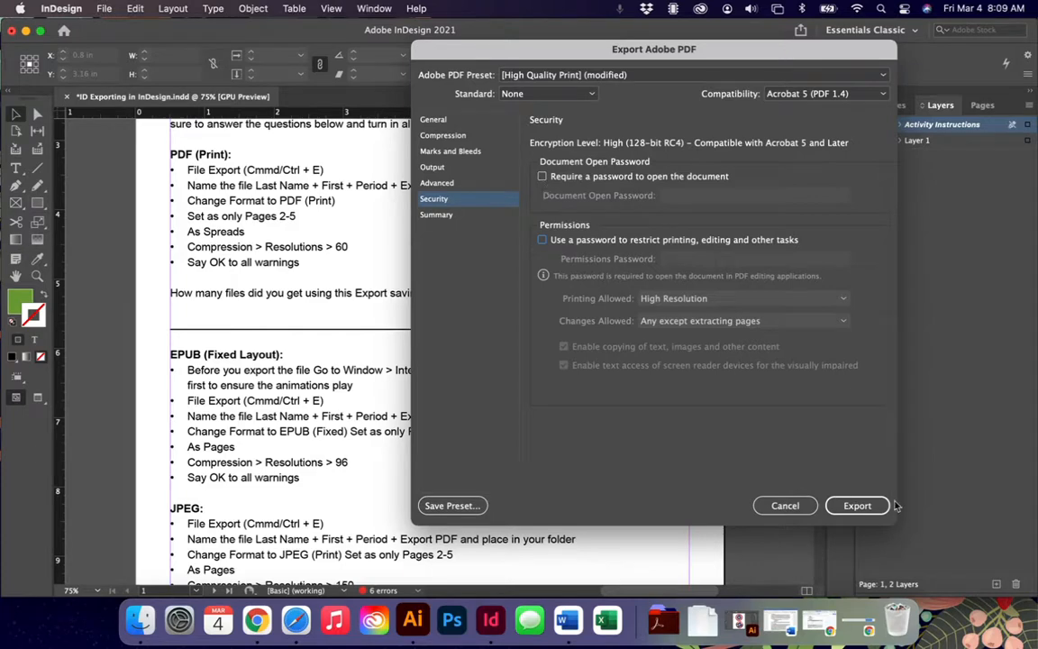
pyautogui.click(784, 505)
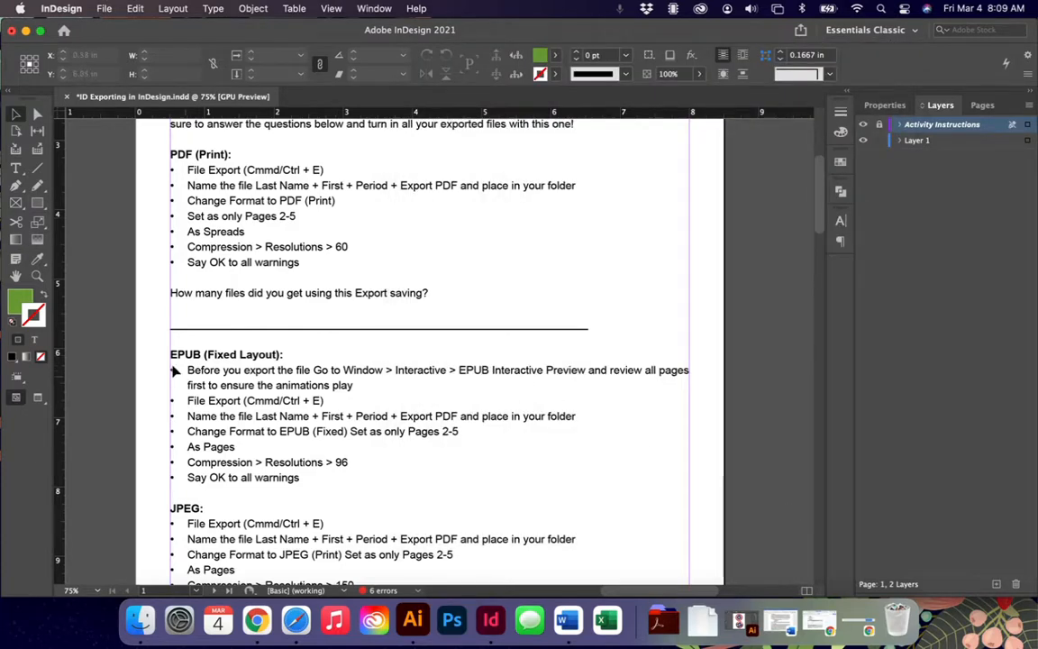
# - Start exporting the document to the Desktop in EPUB (Fixed Layout) format under the name ID Exporting in InDesign
pyautogui.scroll(-3, 181, 377)
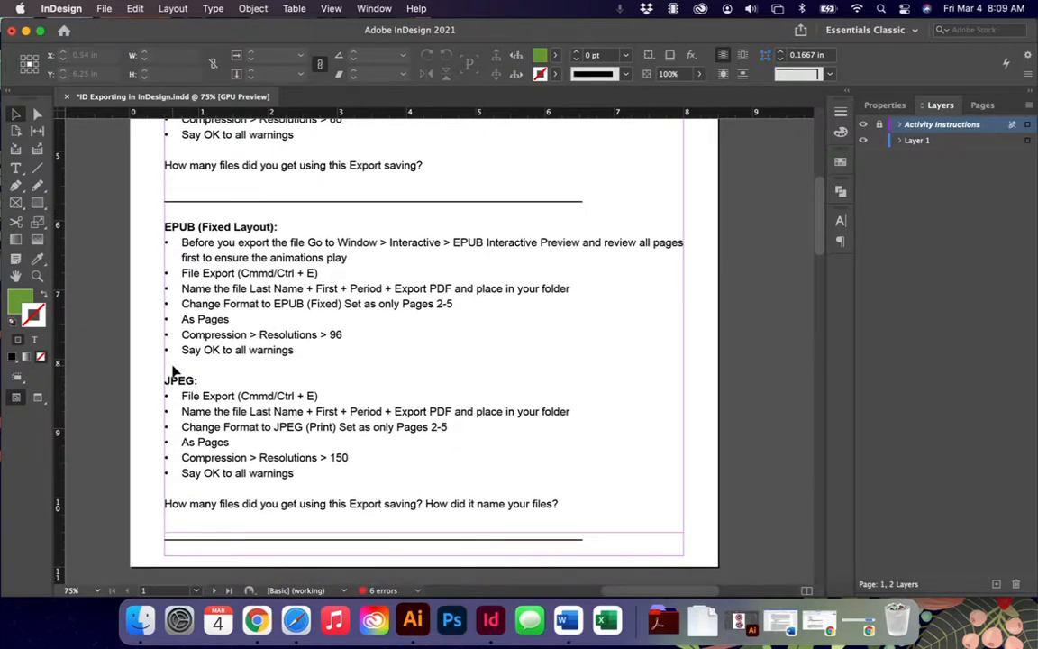
pyautogui.click(101, 8)
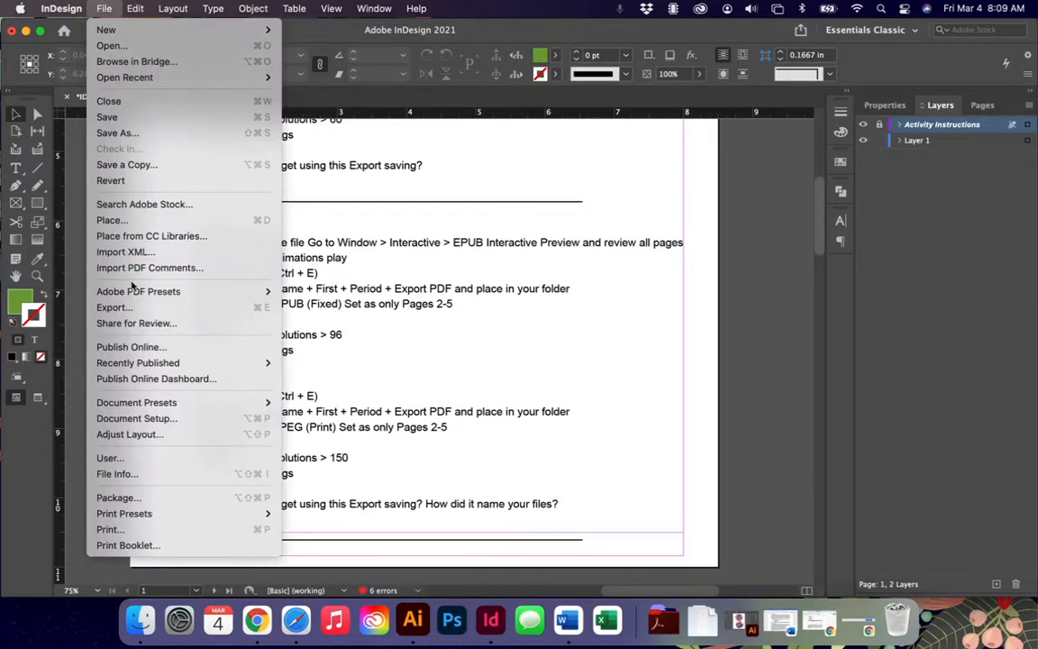
pyautogui.click(149, 306)
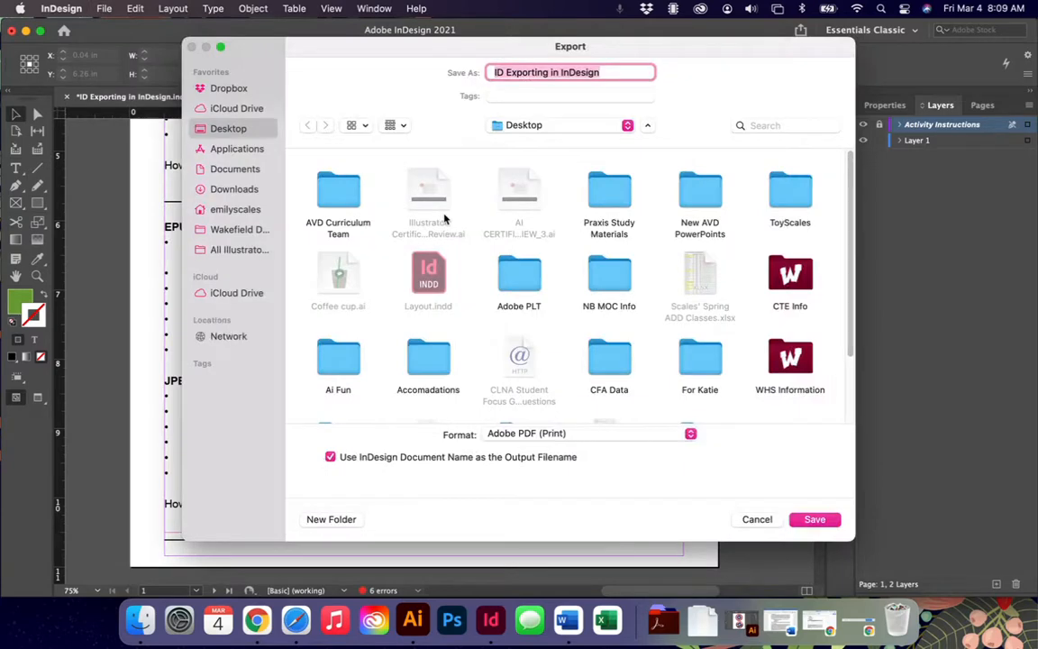
pyautogui.moveTo(380, 43); pyautogui.dragTo(608, 44)
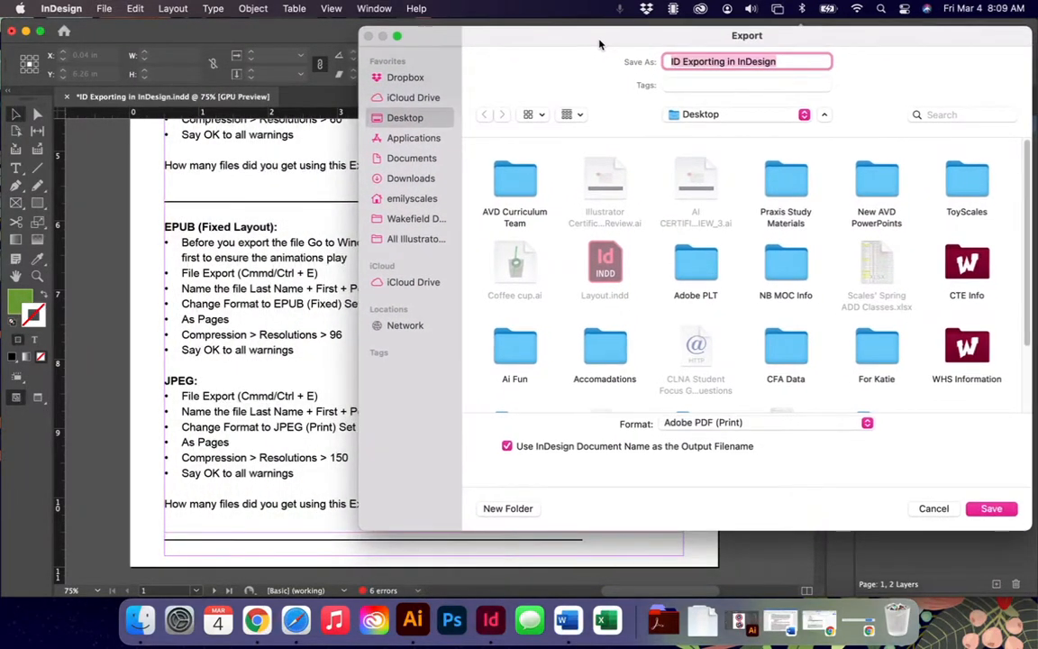
pyautogui.moveTo(357, 531); pyautogui.dragTo(401, 556)
pyautogui.click(799, 449)
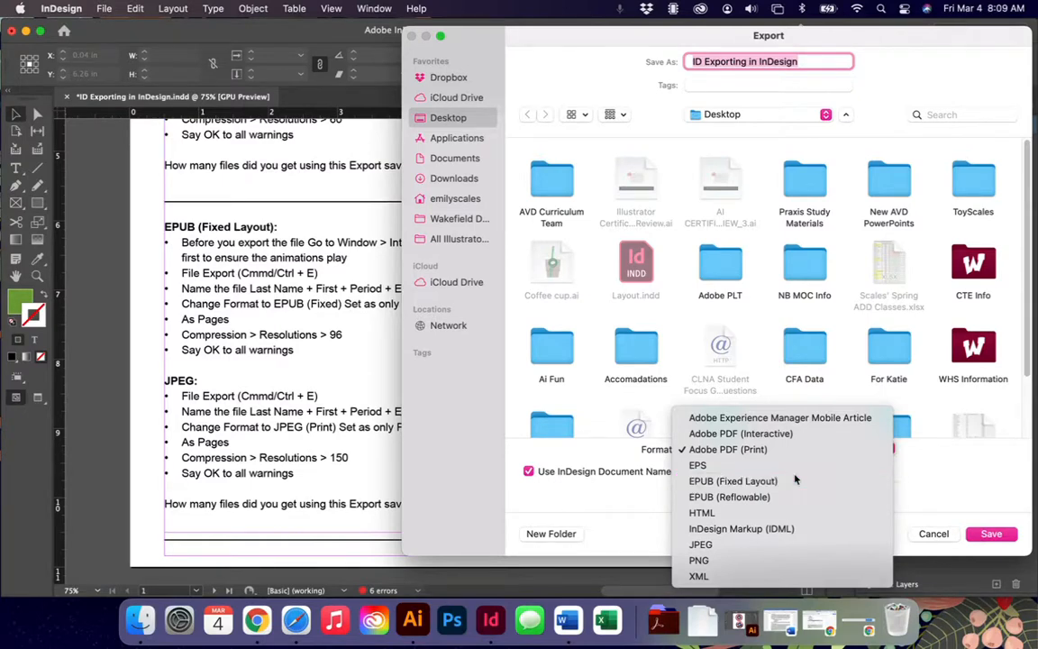
pyautogui.click(796, 480)
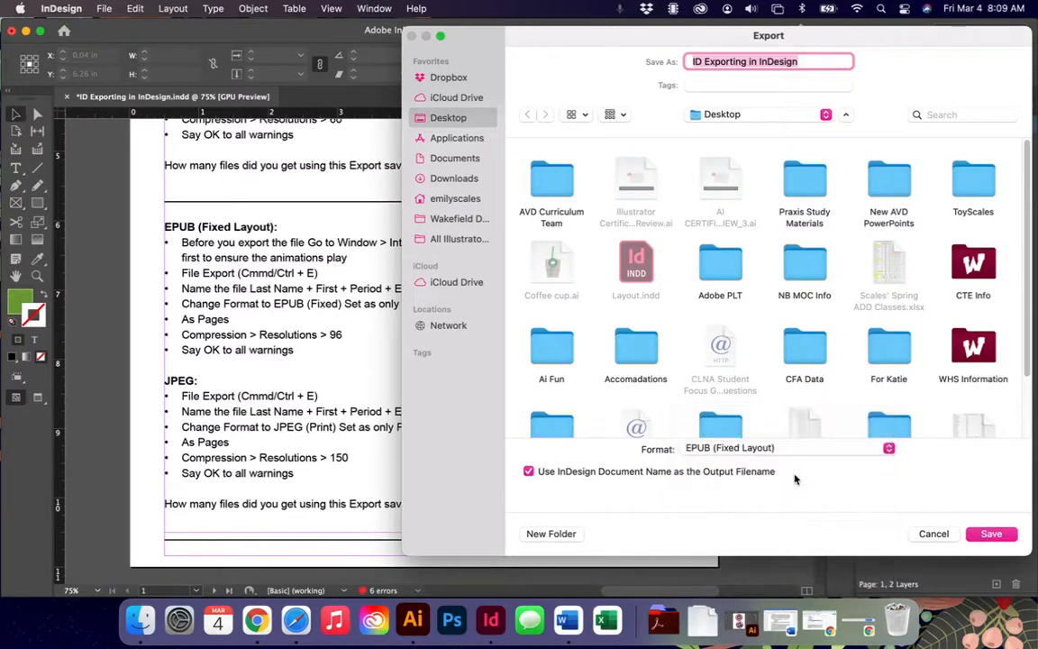
pyautogui.click(991, 534)
# - Review the EPUB export's page range, image conversion and cover options, and cancel the export
pyautogui.moveTo(644, 149); pyautogui.dragTo(773, 101)
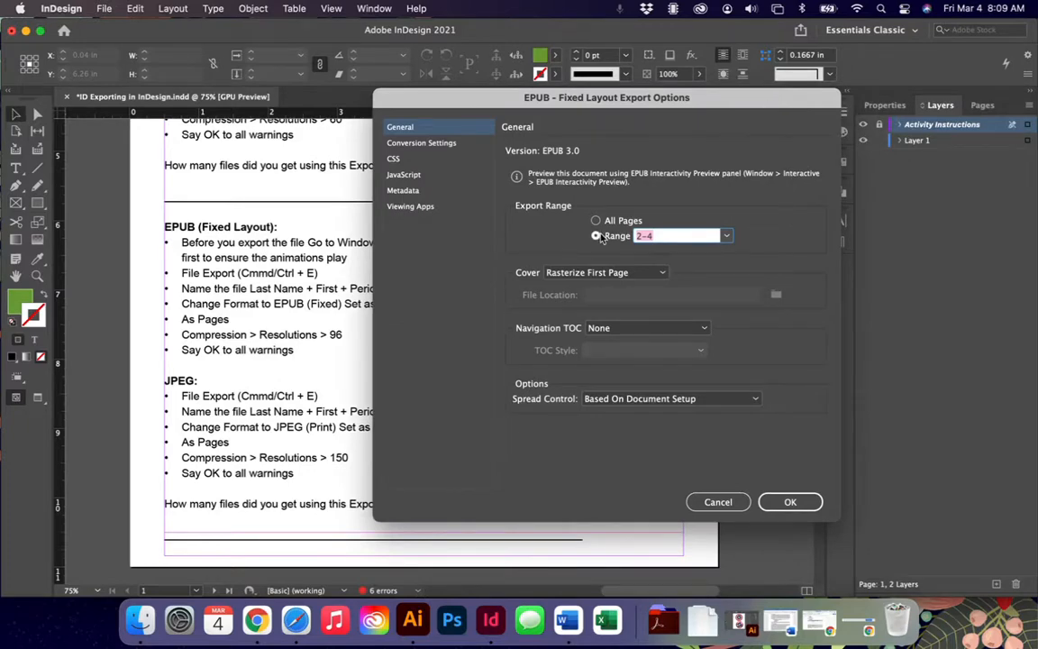
pyautogui.click(414, 146)
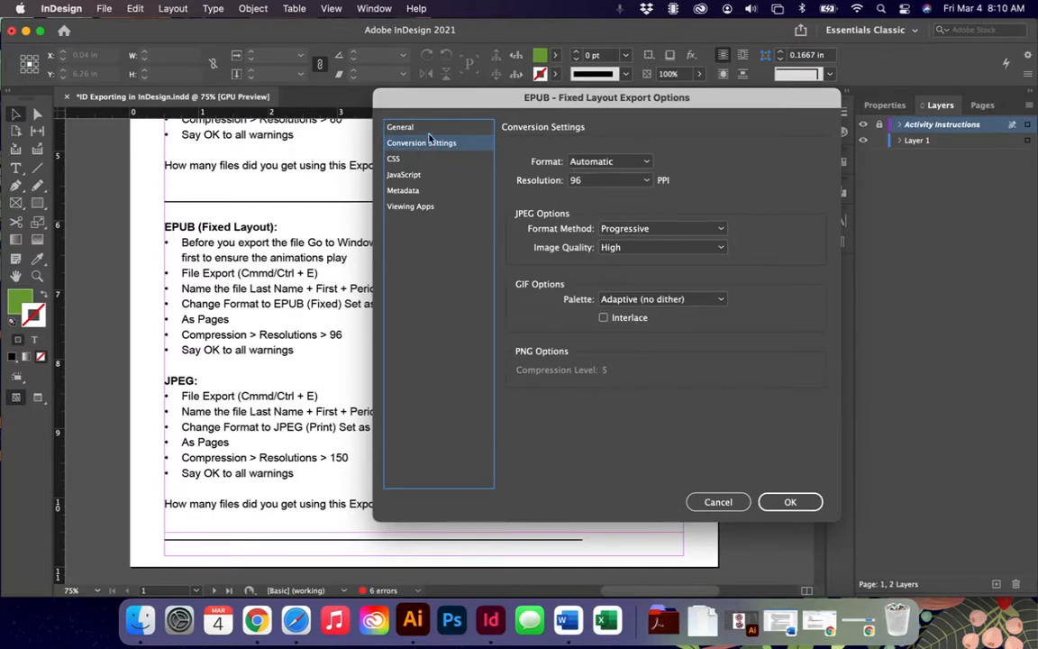
pyautogui.click(389, 126)
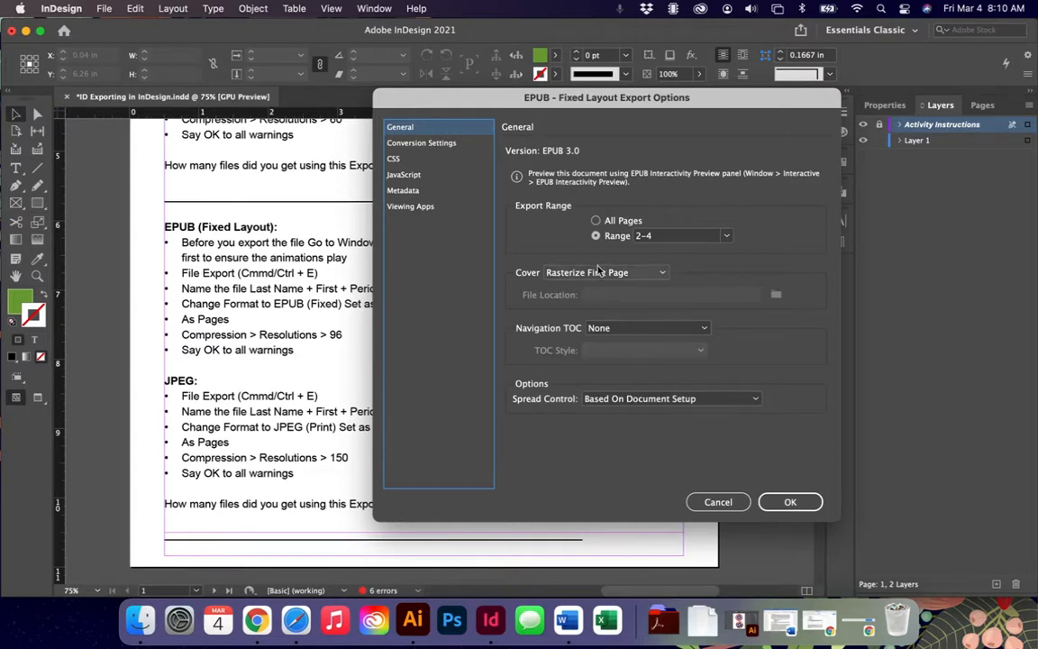
pyautogui.click(600, 223)
pyautogui.click(598, 235)
pyautogui.click(643, 273)
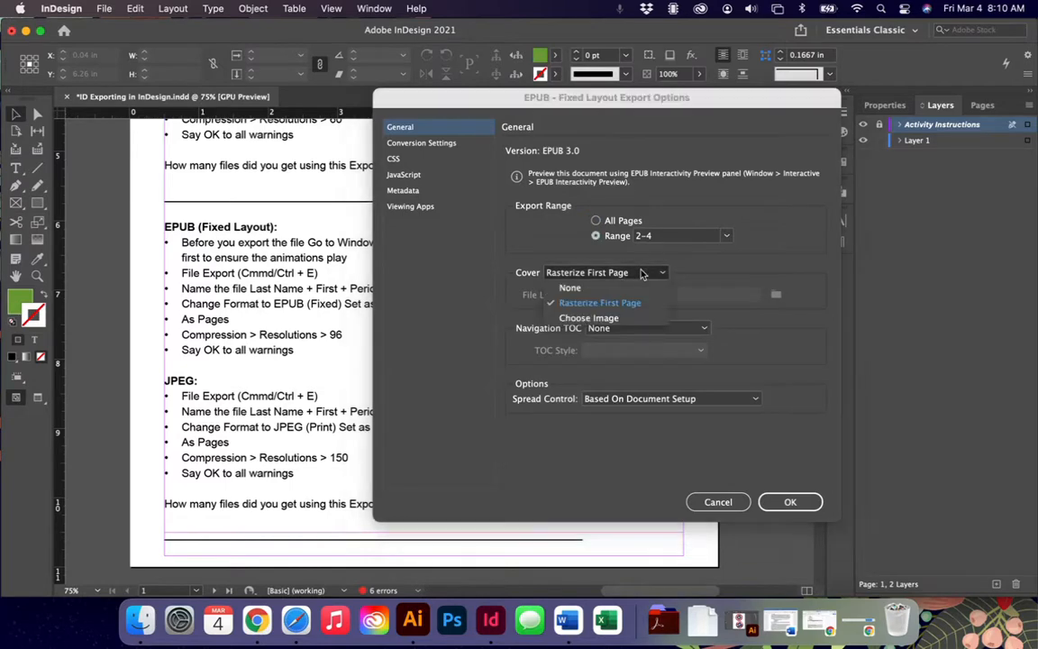
pyautogui.click(643, 272)
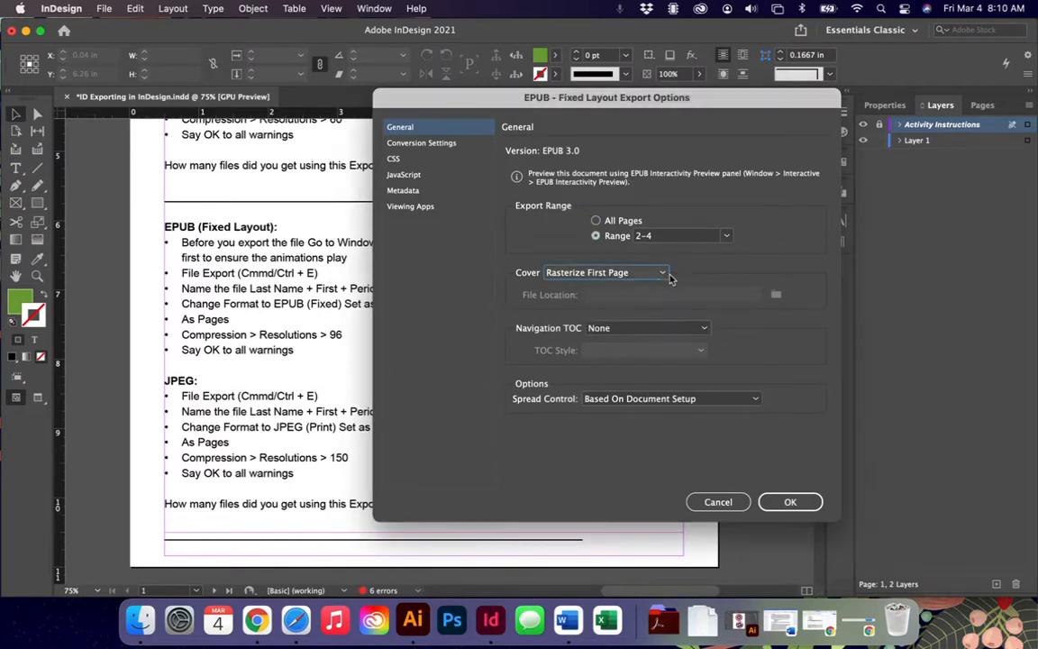
pyautogui.click(743, 506)
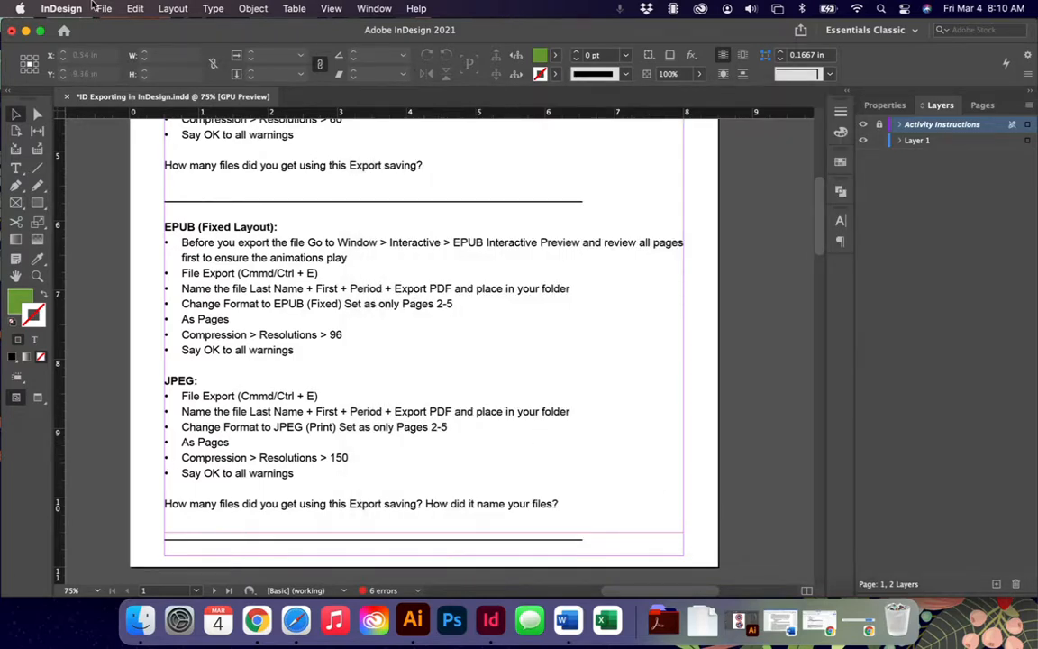
# - Start exporting the document to the Desktop in JPEG format under the name ID Exporting in InDesign
pyautogui.press('super+r')
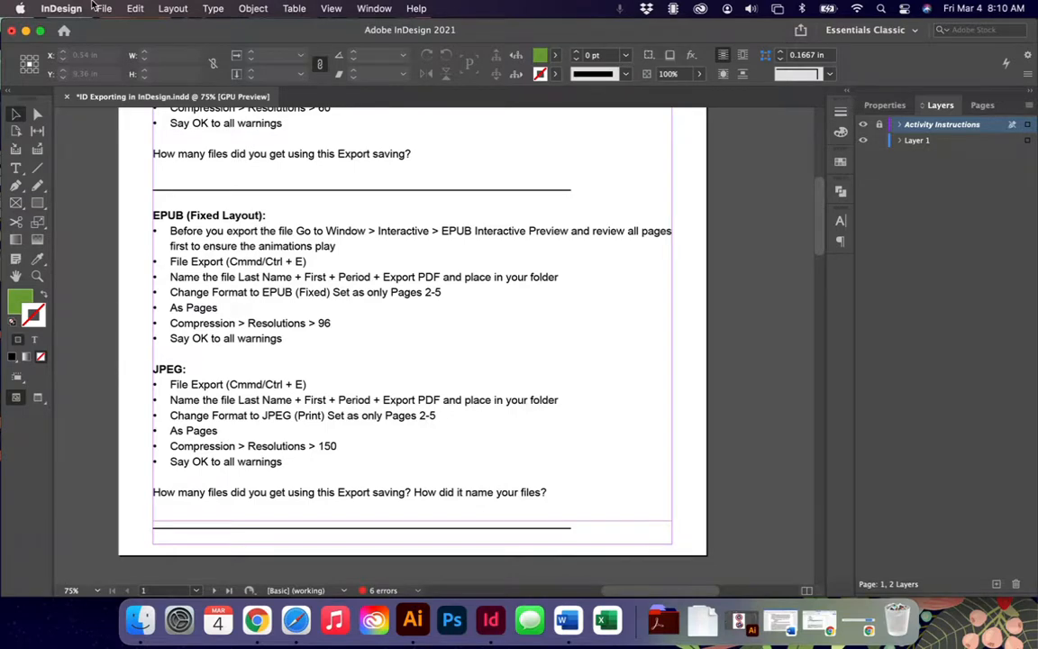
pyautogui.press('super+e')
pyautogui.click(586, 435)
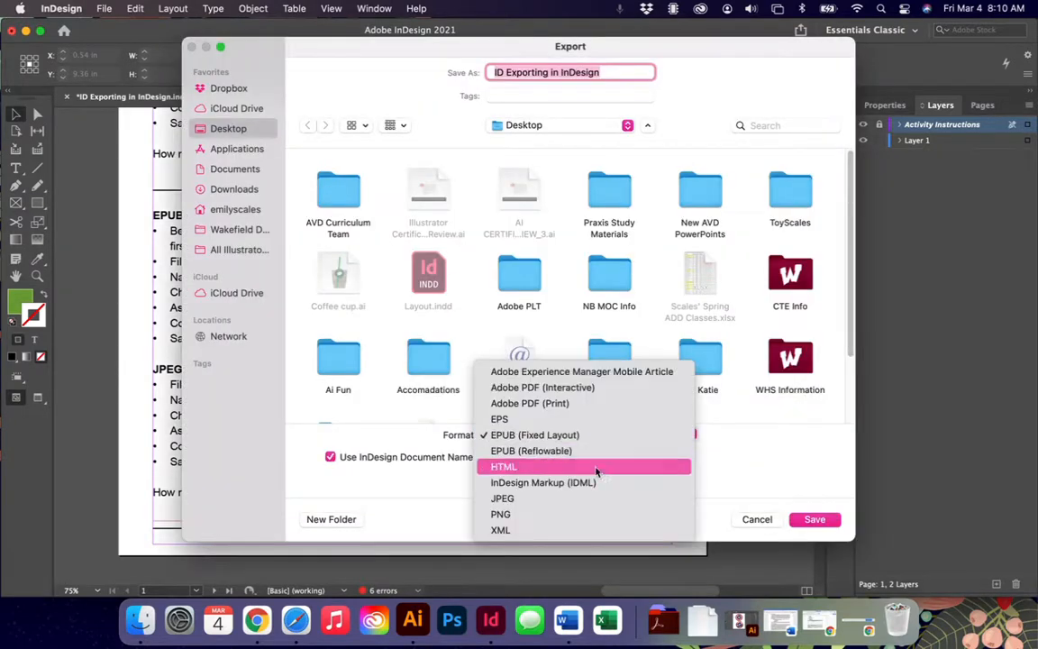
pyautogui.click(602, 498)
pyautogui.click(828, 520)
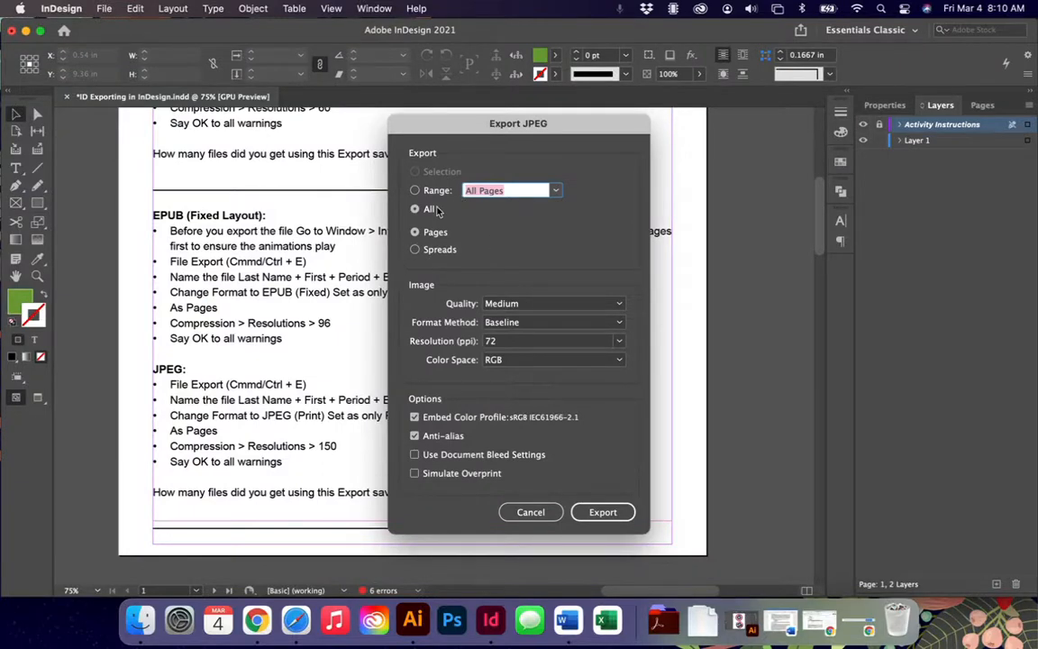
# - Limit the JPEG export to the page range 2-5
pyautogui.moveTo(515, 143); pyautogui.dragTo(573, 123)
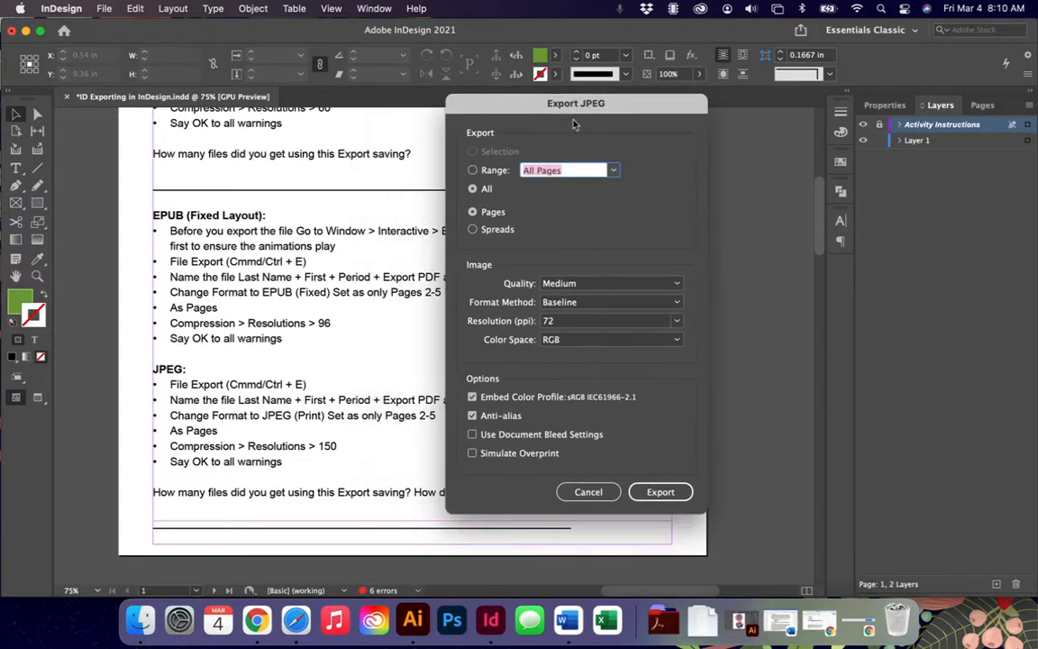
pyautogui.click(586, 171)
pyautogui.click(613, 171)
pyautogui.click(613, 171)
pyautogui.click(590, 173)
pyautogui.tripleClick(590, 173)
pyautogui.write('2-5')
# - Set the JPEG resolution to 150 ppi and cancel the export
pyautogui.click(677, 323)
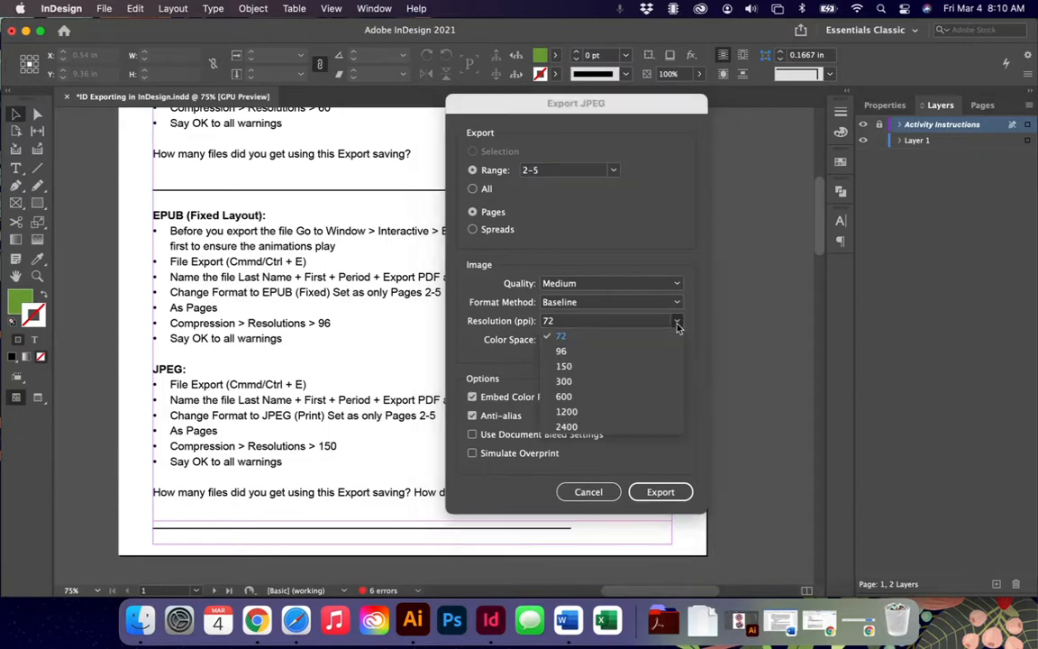
pyautogui.click(640, 367)
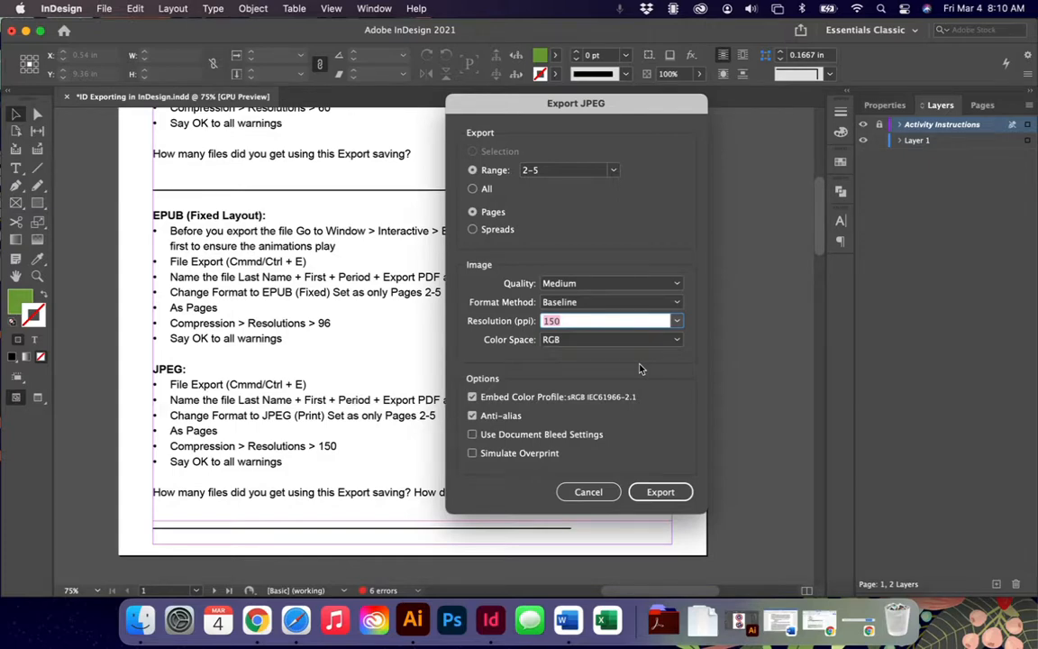
pyautogui.click(590, 493)
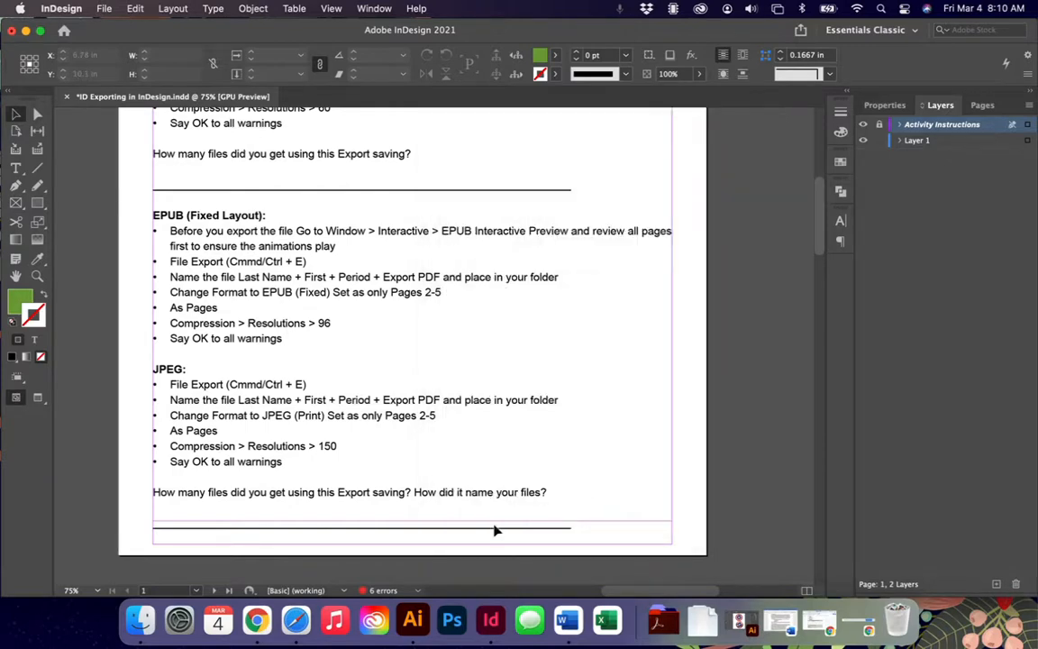
# - Look over the cookbook spreads and the activity instructions page at whole-page size
pyautogui.click(416, 591)
pyautogui.click(383, 568)
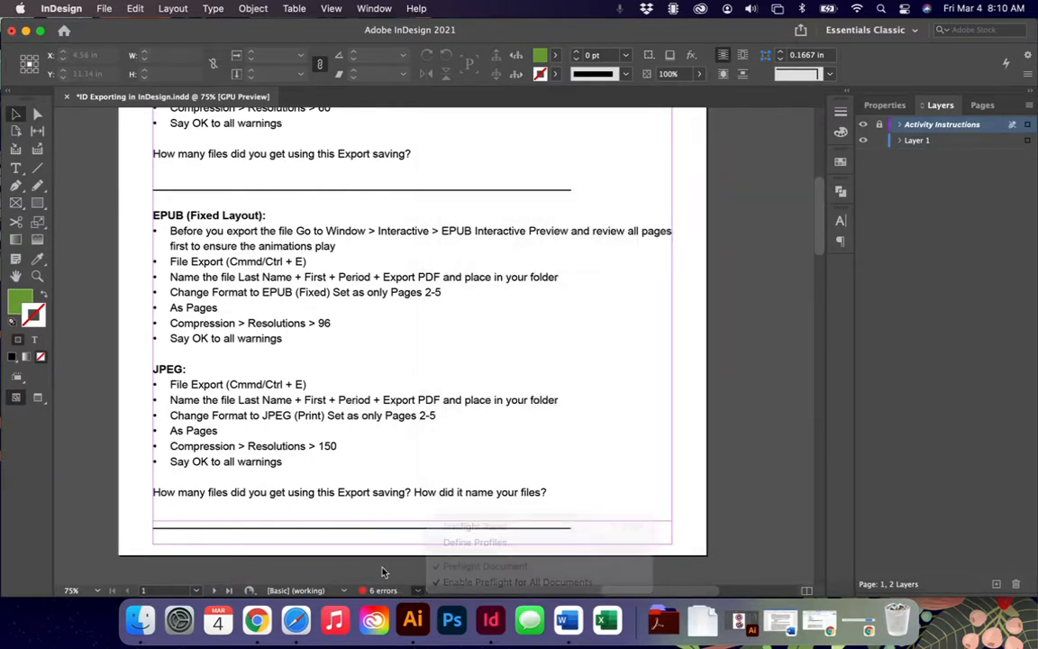
pyautogui.press('super+0')
pyautogui.scroll(-10, 383, 573)
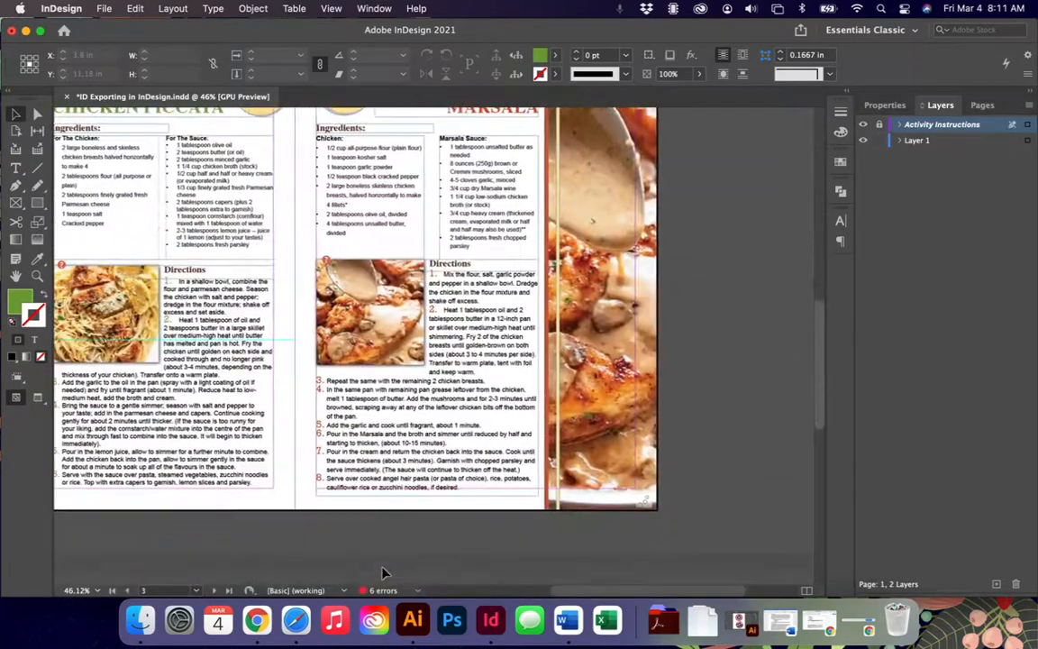
pyautogui.scroll(3, 498, 491)
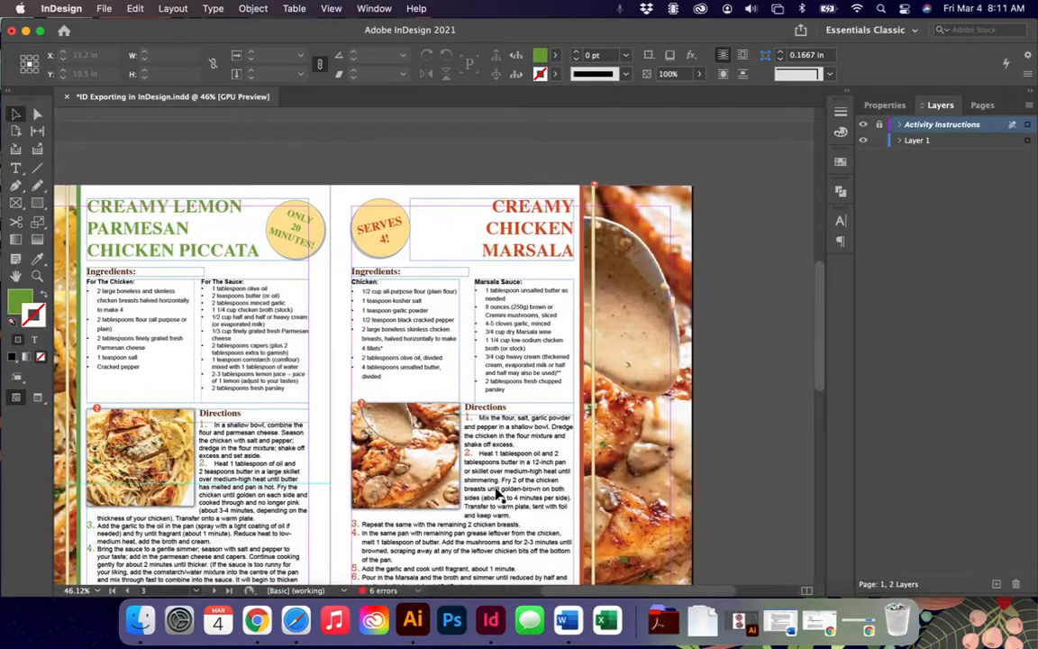
pyautogui.scroll(10, 498, 491)
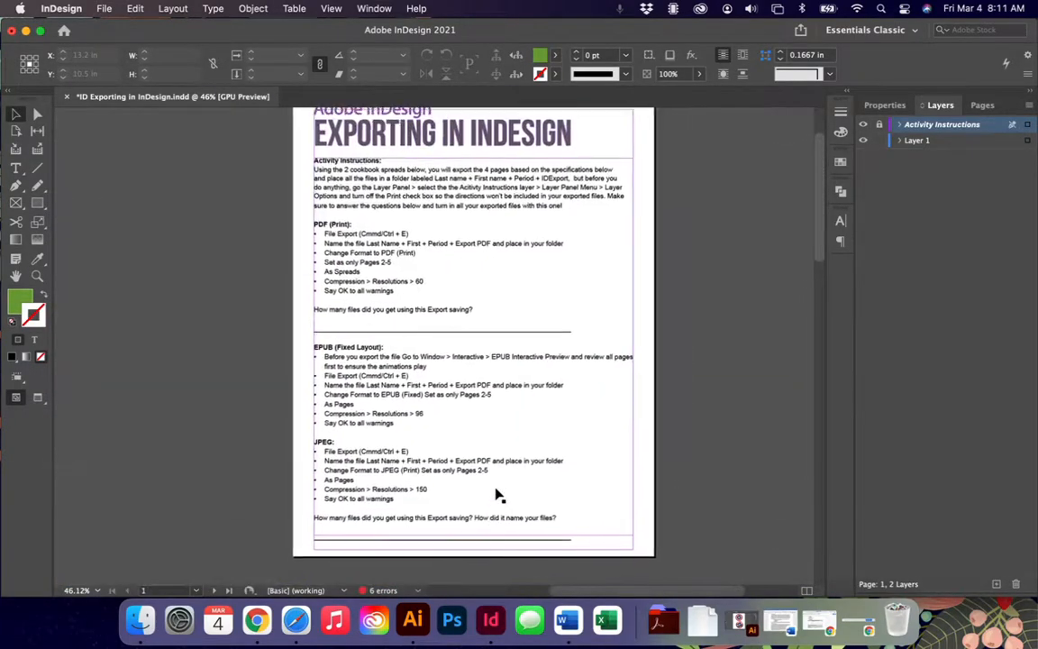
pyautogui.scroll(1, 498, 493)
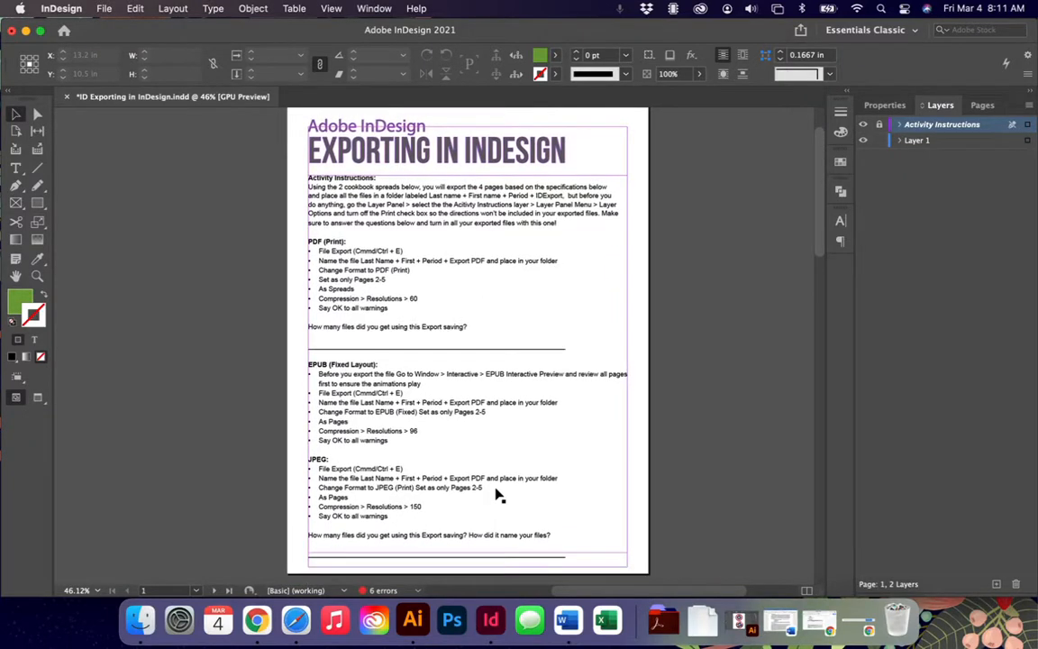
pyautogui.scroll(1, 498, 494)
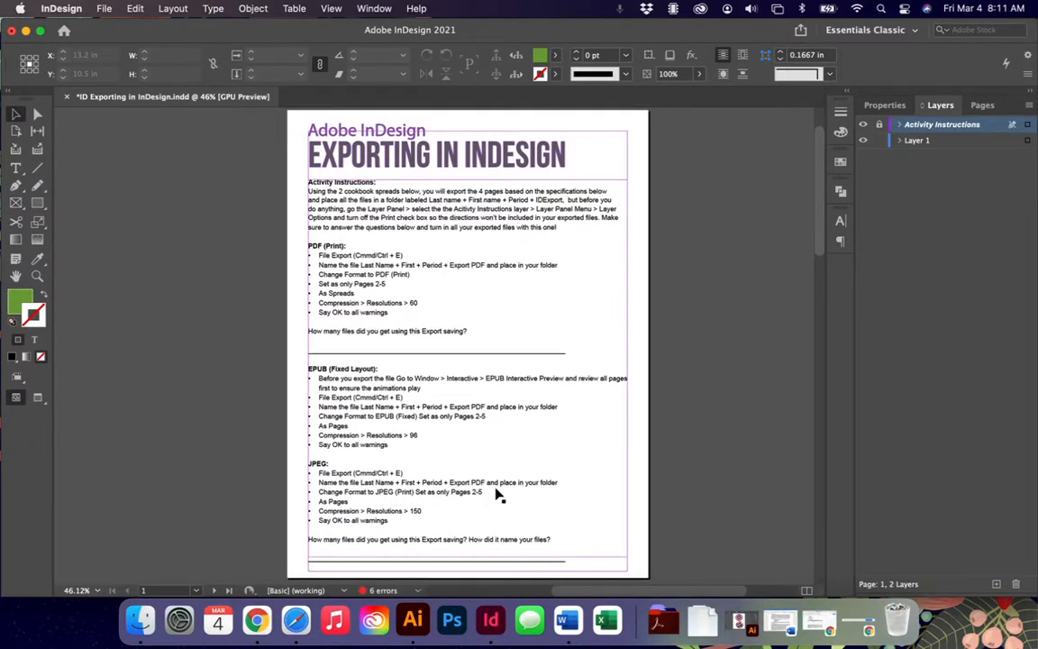